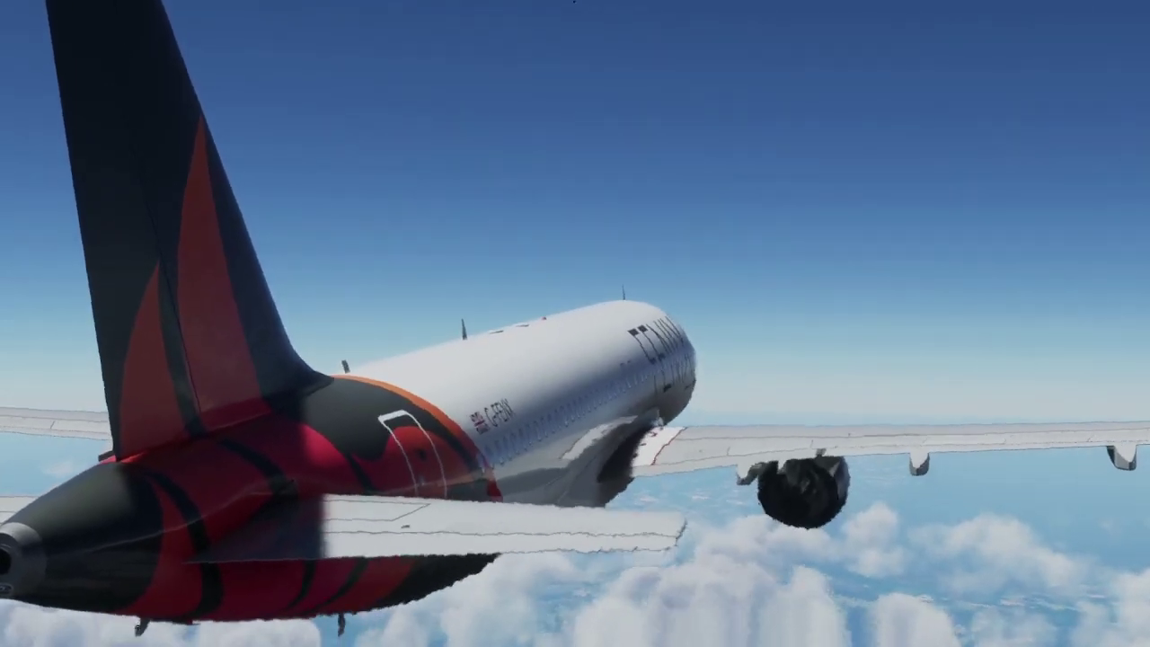
Step: Open the controls options for the keyboard profile and set the filter to ALL
key("Escape")
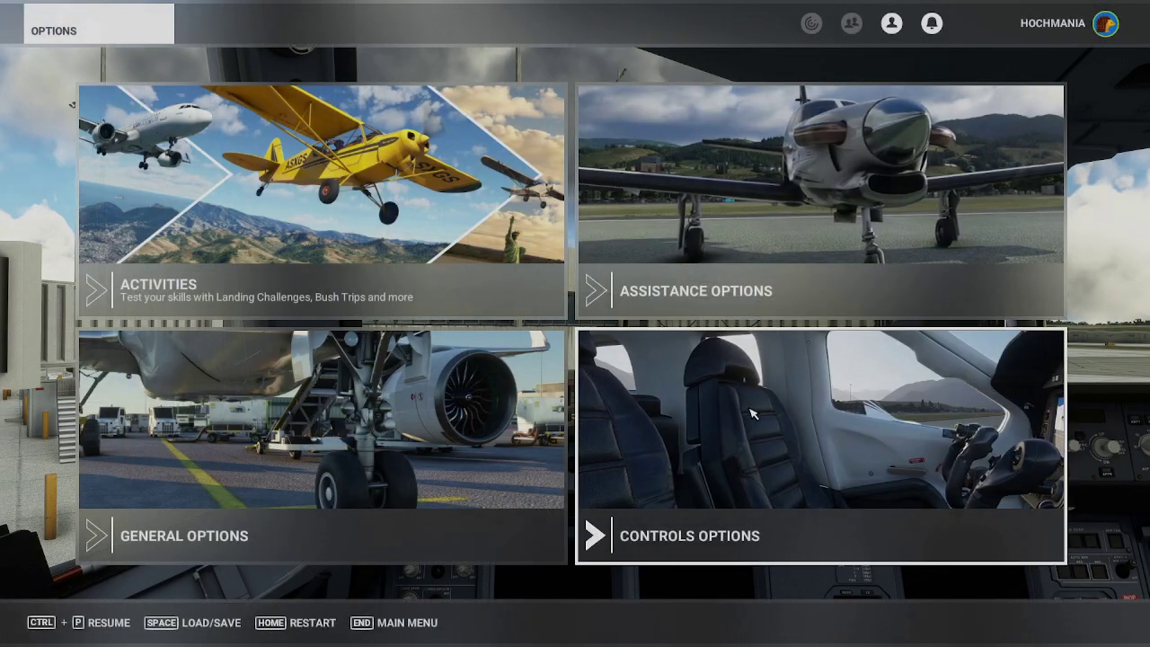
left_click(753, 413)
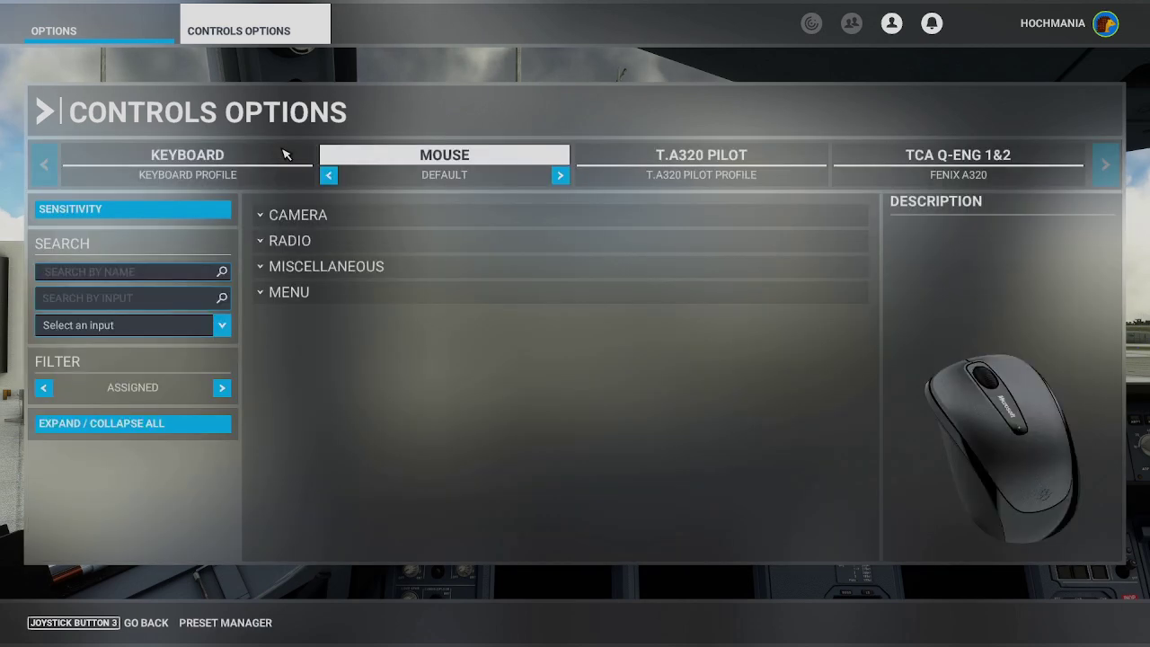
left_click(286, 155)
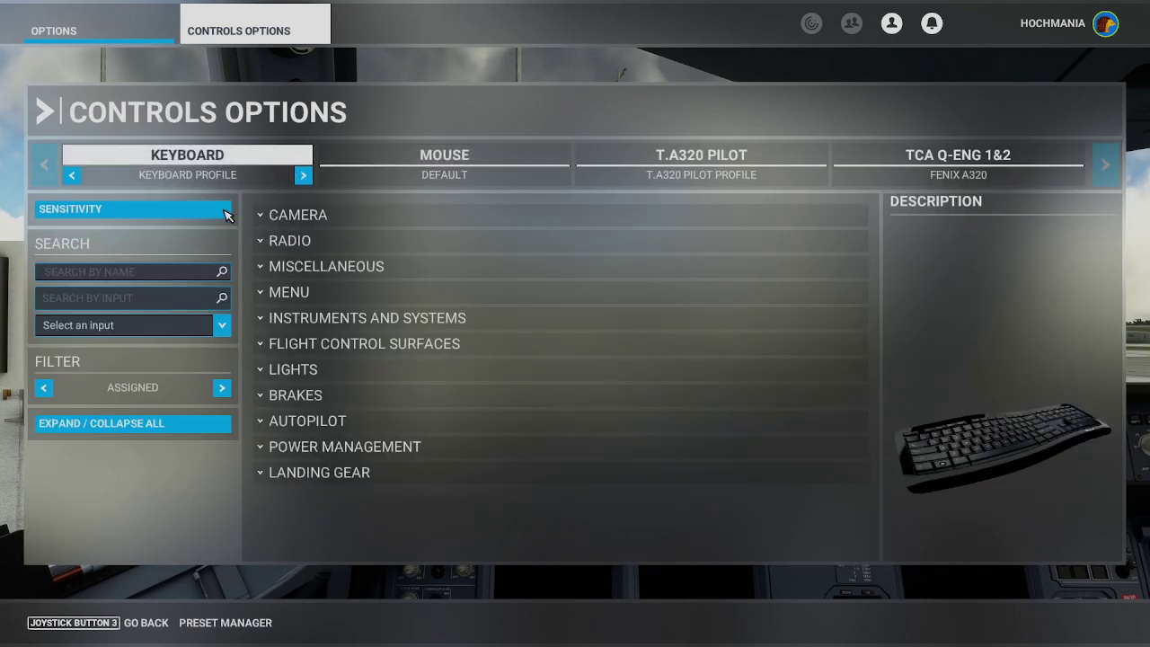
left_click(222, 387)
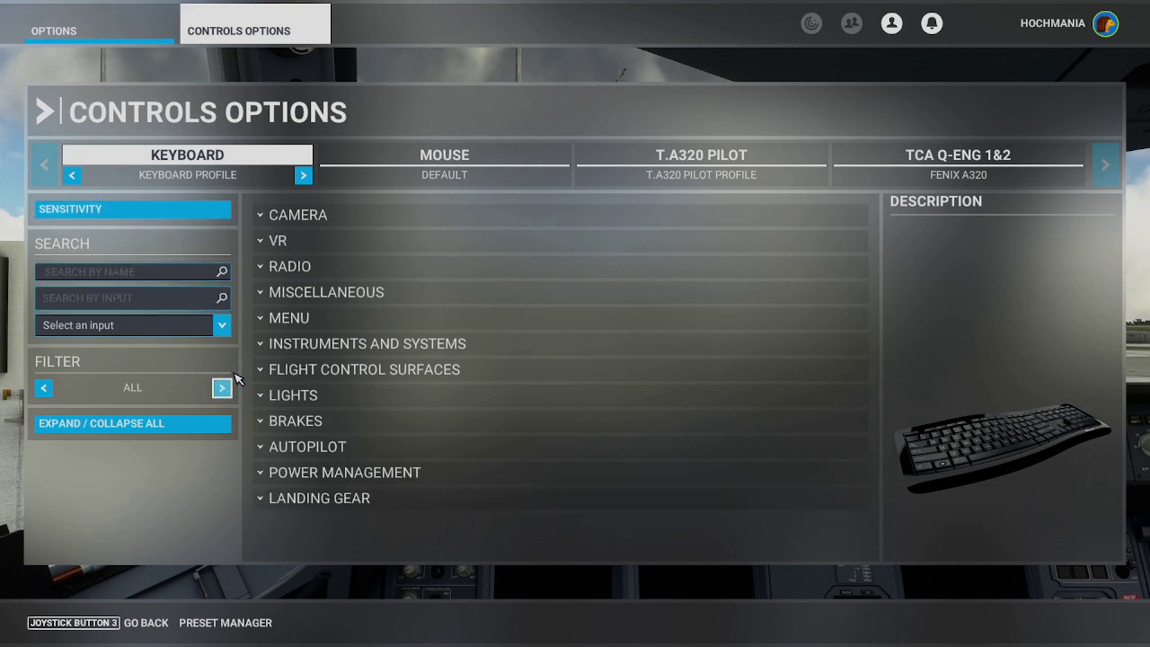
Step: Expand the Cockpit Camera commands under Camera and review the Save Custom Camera 0 to 9 key bindings
left_click(274, 216)
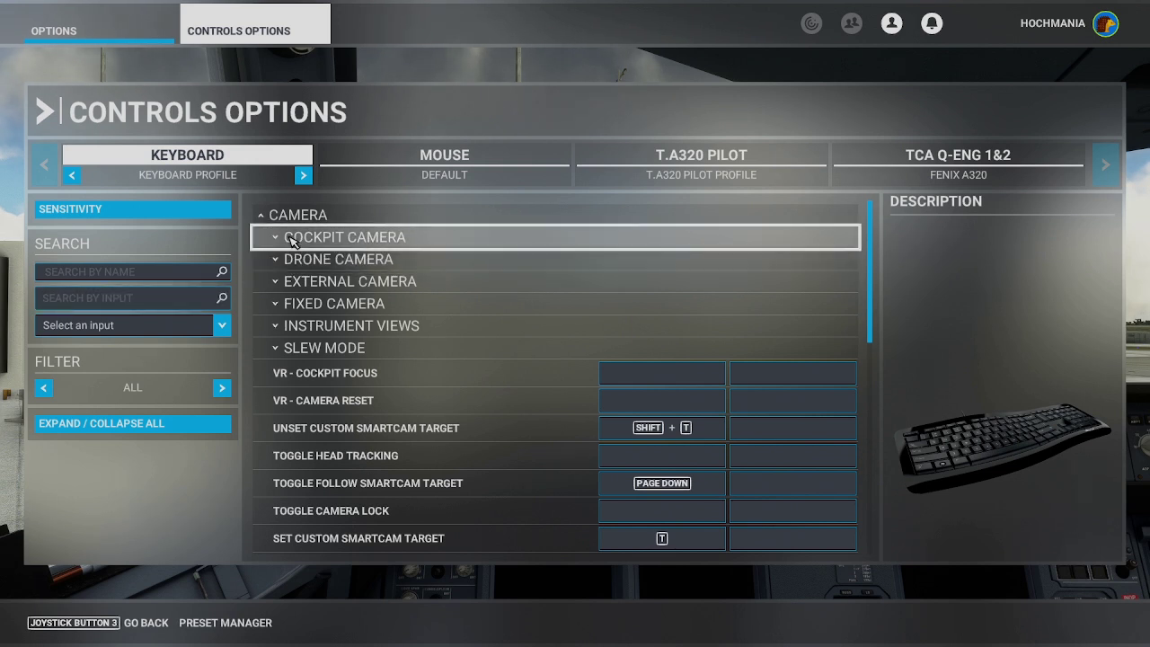
left_click(283, 238)
scroll(319, 307, "down", 10)
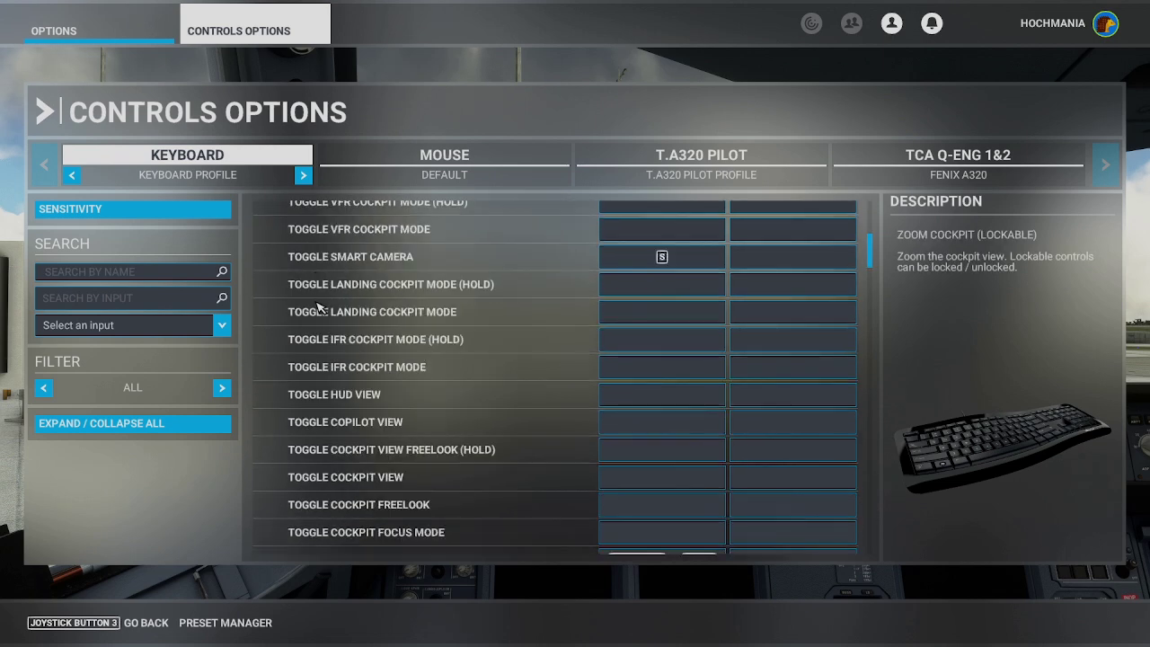
scroll(319, 308, "up", 6)
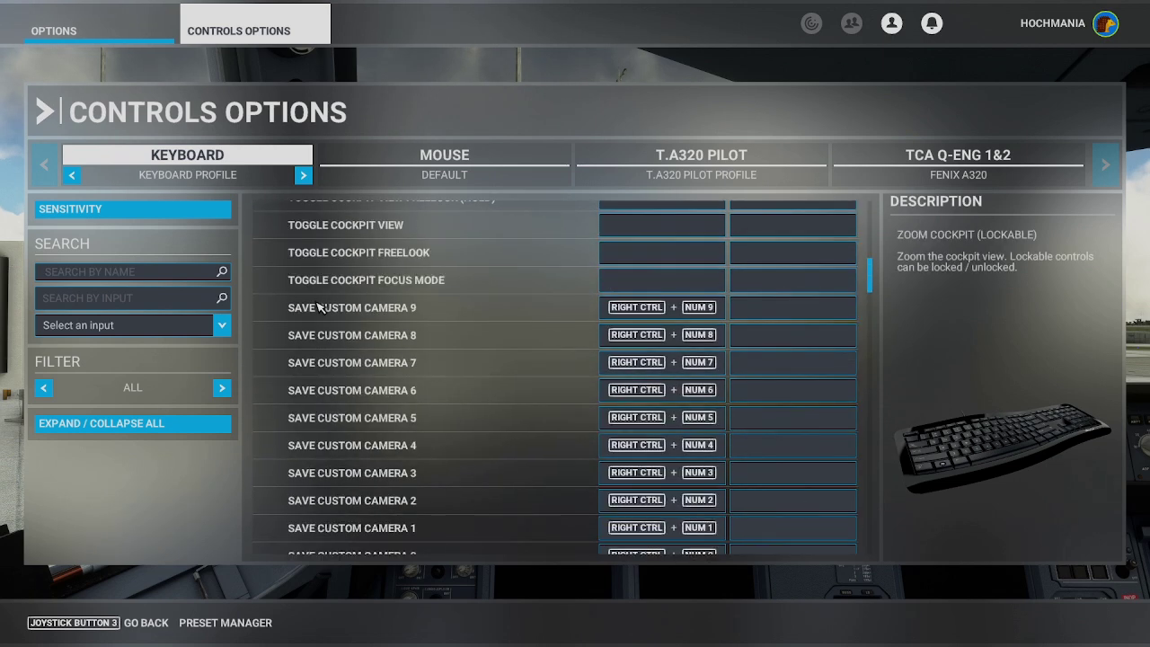
scroll(320, 307, "down", 3)
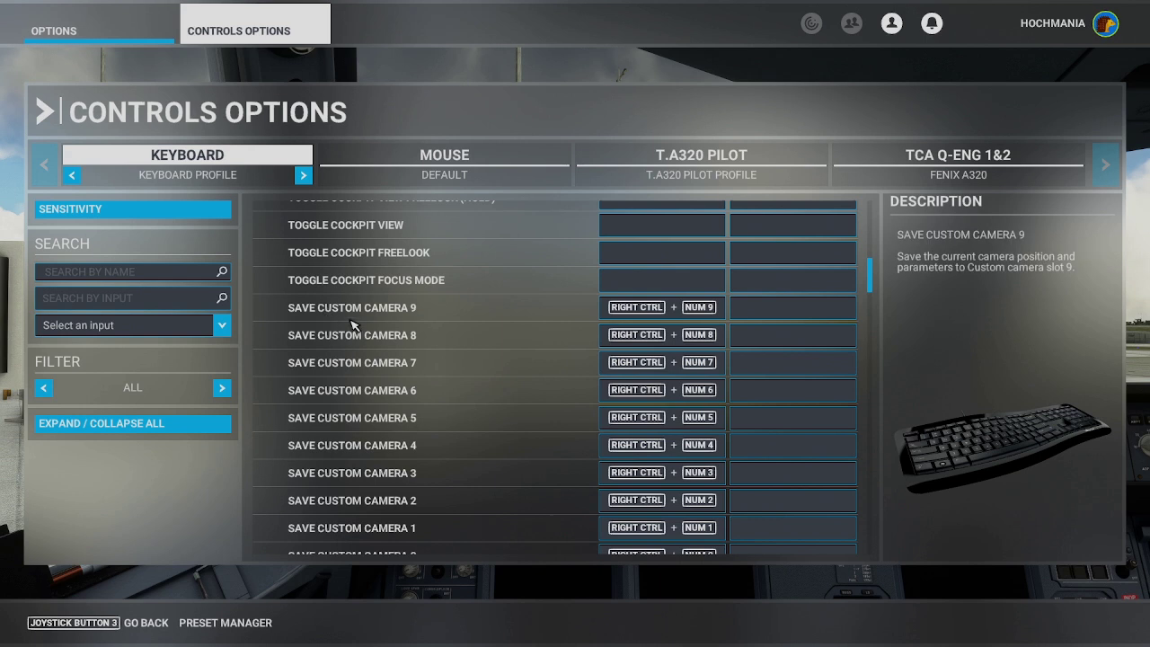
scroll(633, 325, "down", 3)
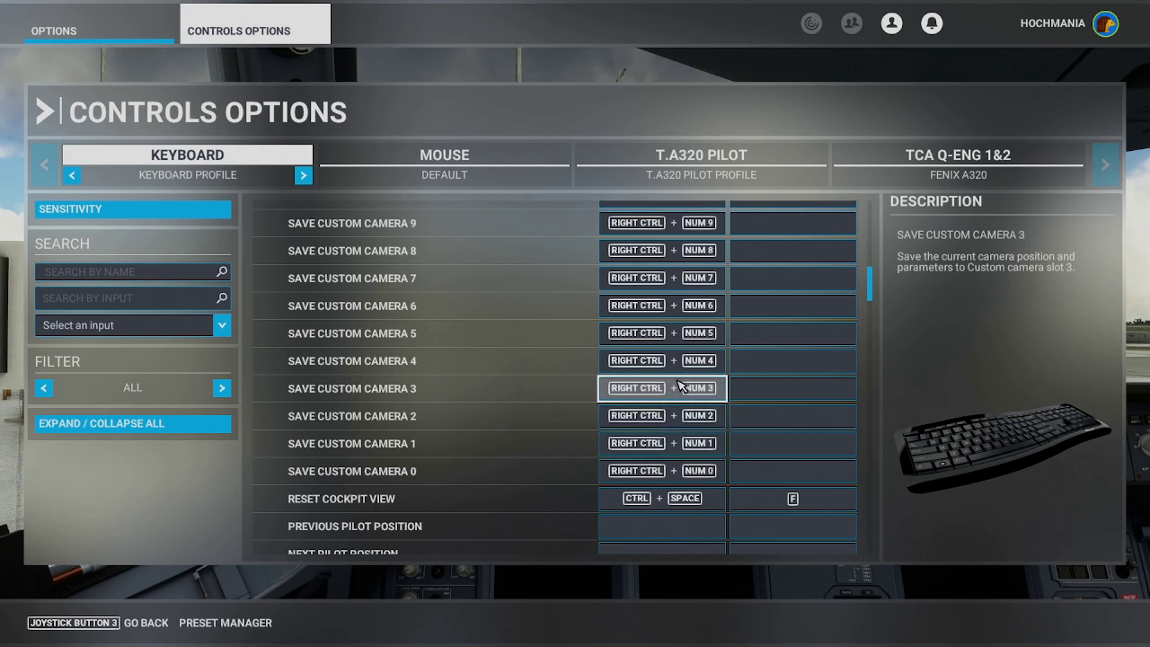
Step: Clear the Save Custom Camera 7 binding, reassign it to Right Ctrl + Num 7, and apply and save the profile
left_click(685, 281)
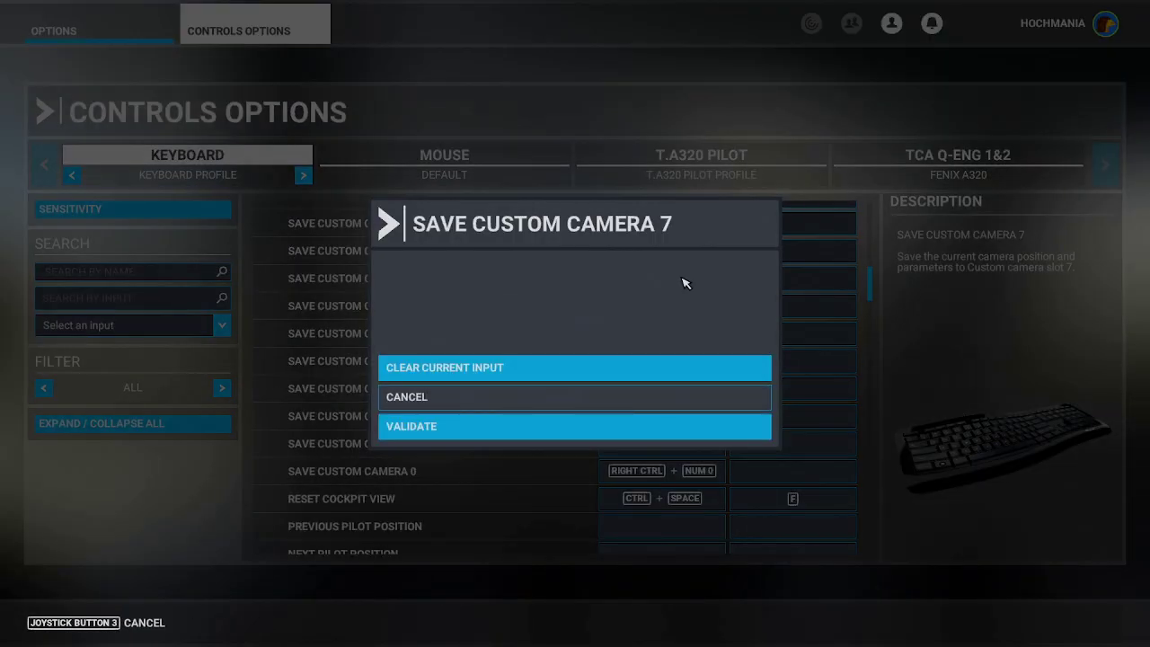
left_click(551, 372)
left_click(513, 287)
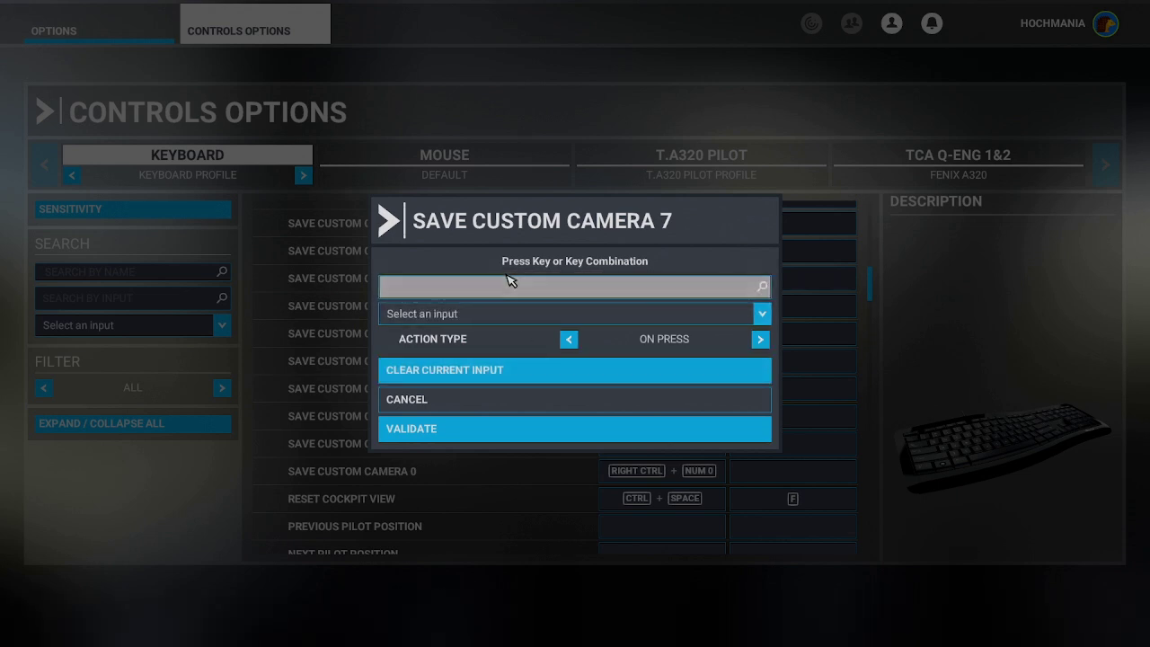
key("ctrl+KP_7")
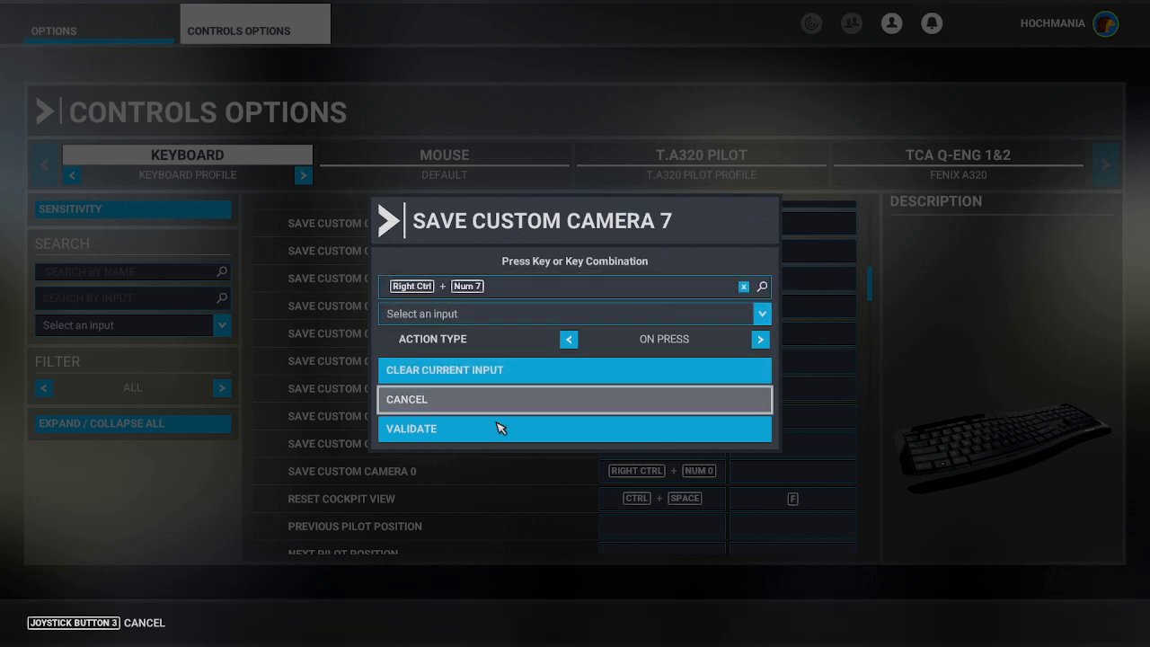
left_click(506, 432)
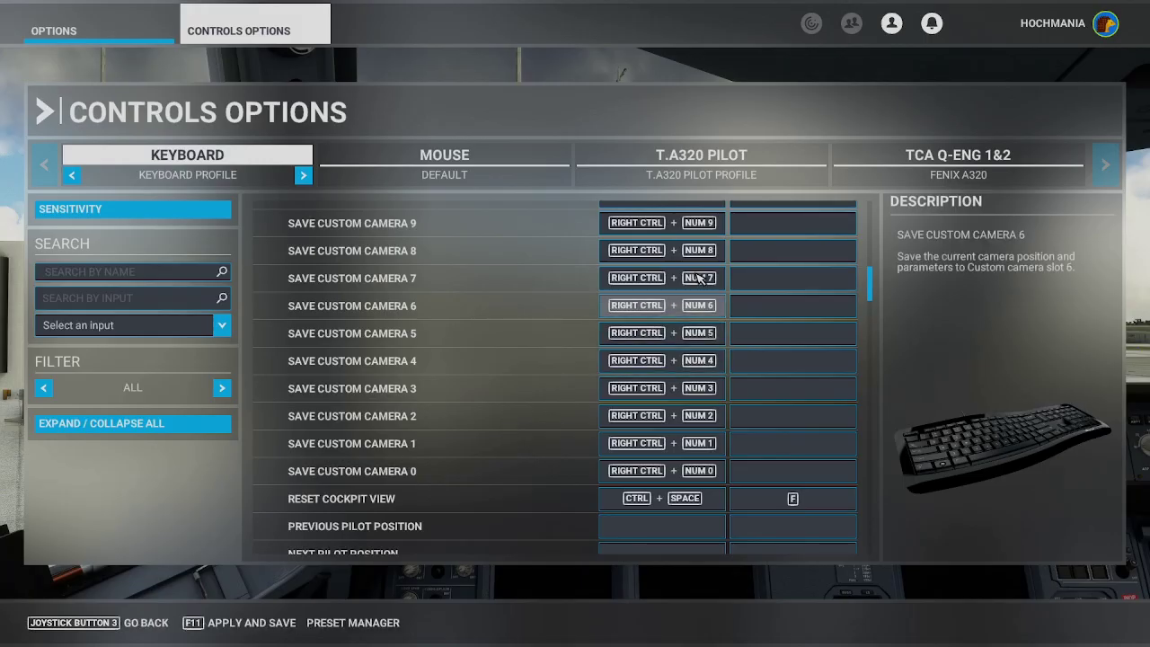
left_click(251, 623)
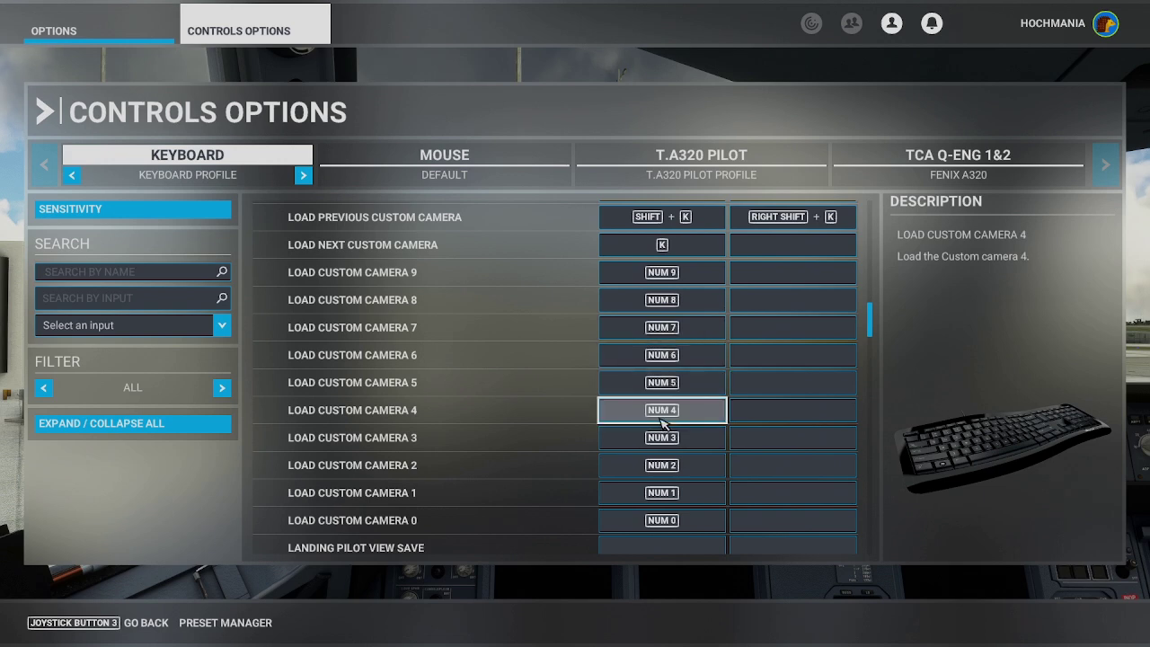
Step: Clear the Load Custom Camera 7 binding and reassign it to Num 7, accepting the shared use of the key
left_click(665, 329)
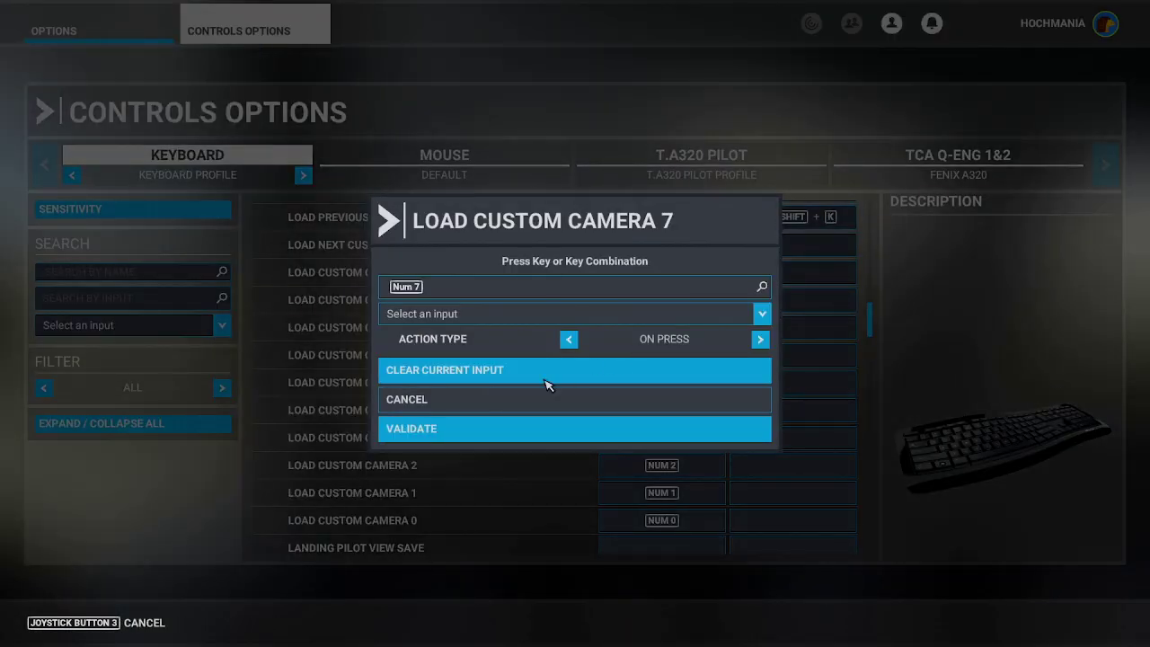
left_click(514, 370)
left_click(456, 286)
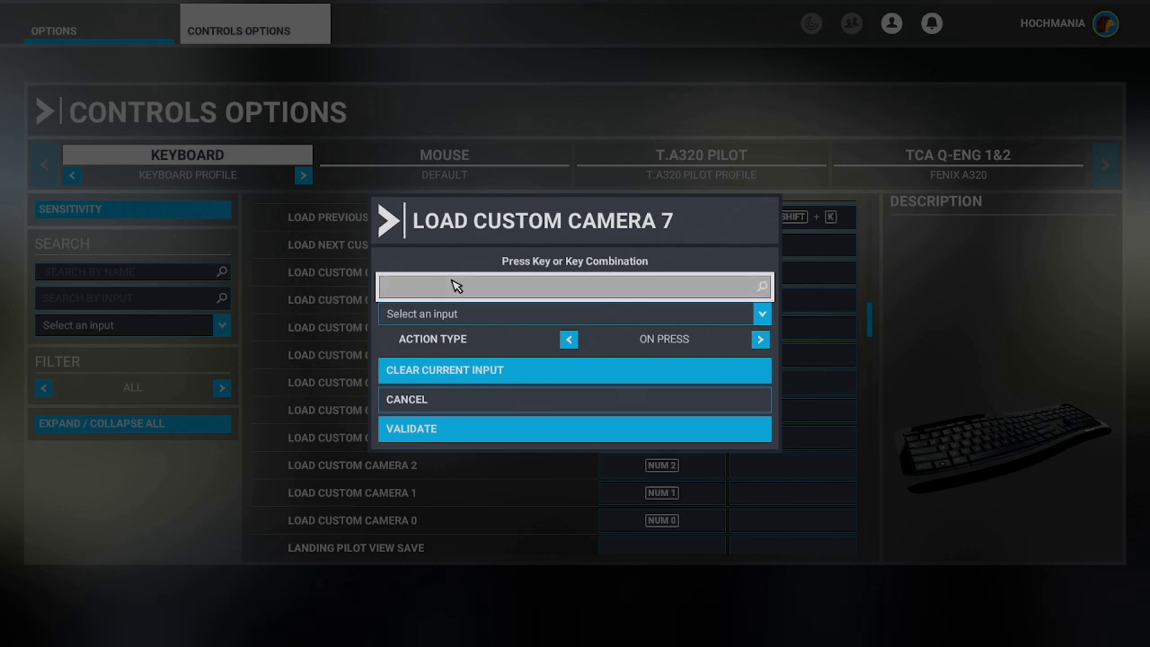
key("KP_7")
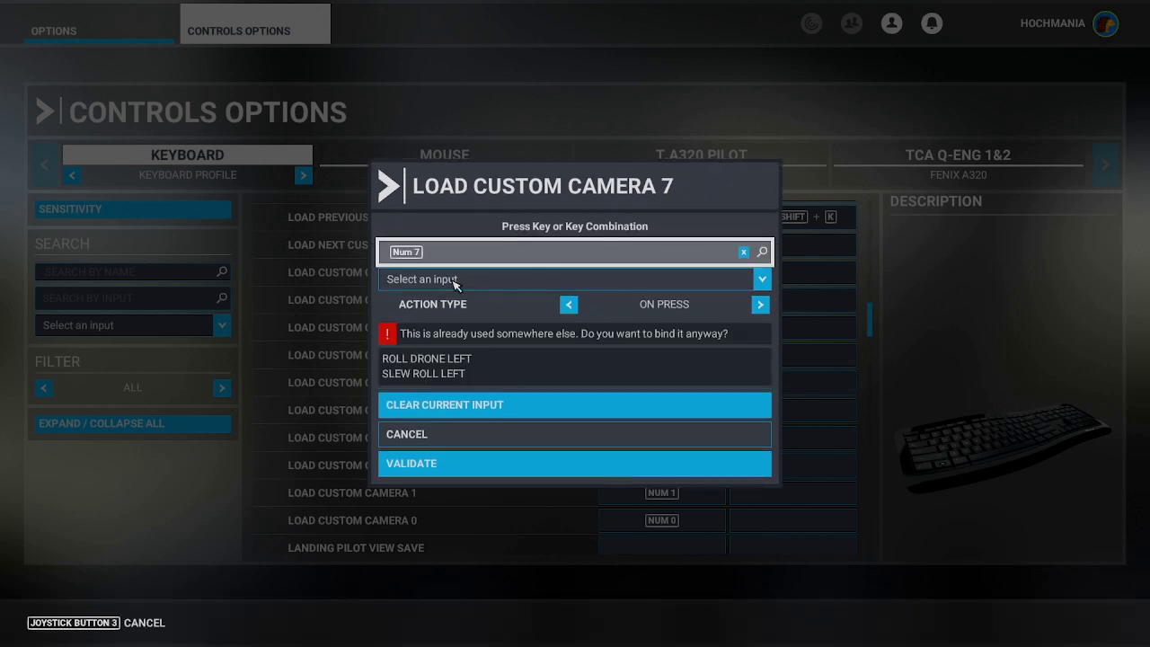
left_click(470, 464)
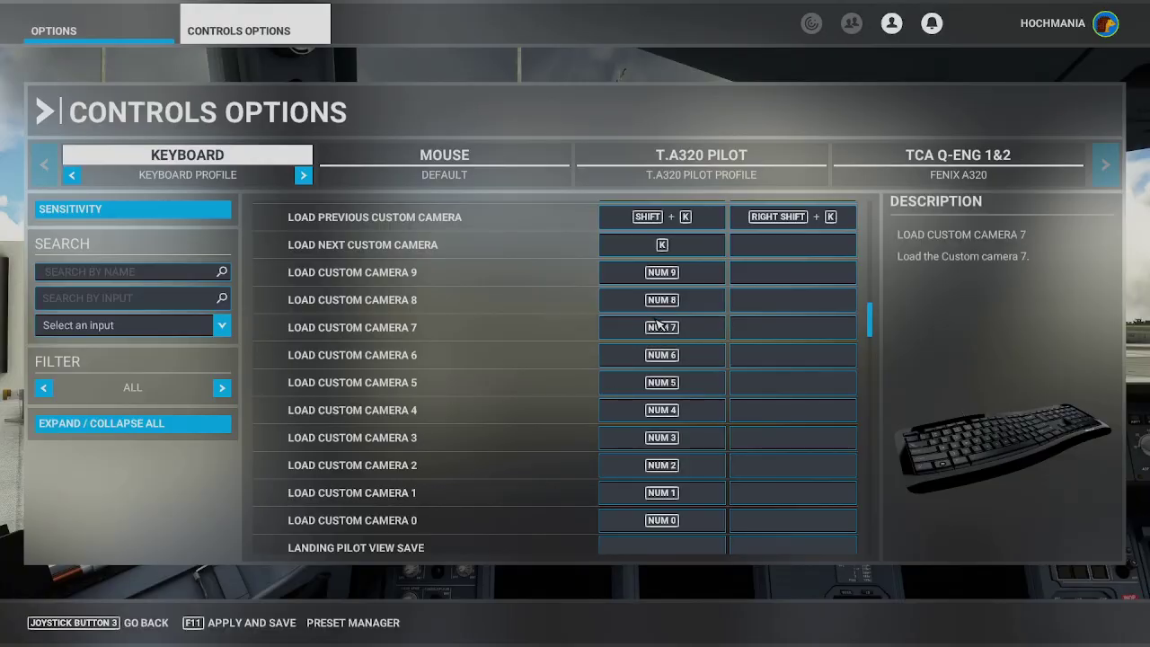
Step: Search the commands by name for "left" and clear the primary Ctrl + Left binding of Cockpit Quickview Left
scroll(597, 369, "down", 3)
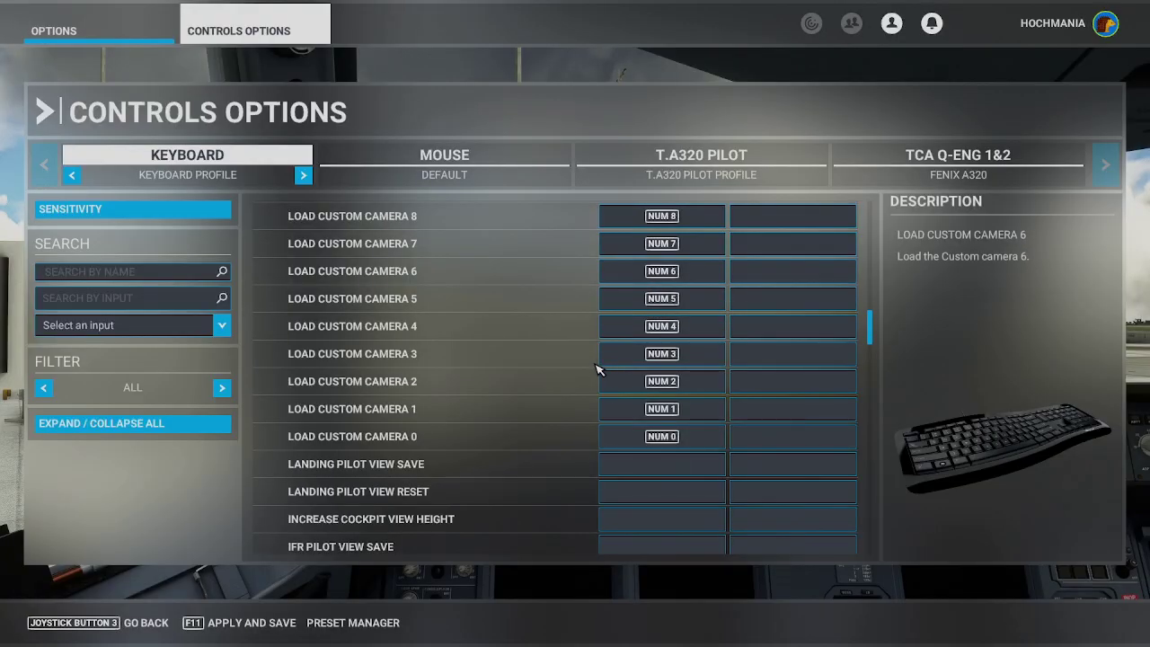
scroll(597, 368, "down", 3)
scroll(597, 368, "down", 6)
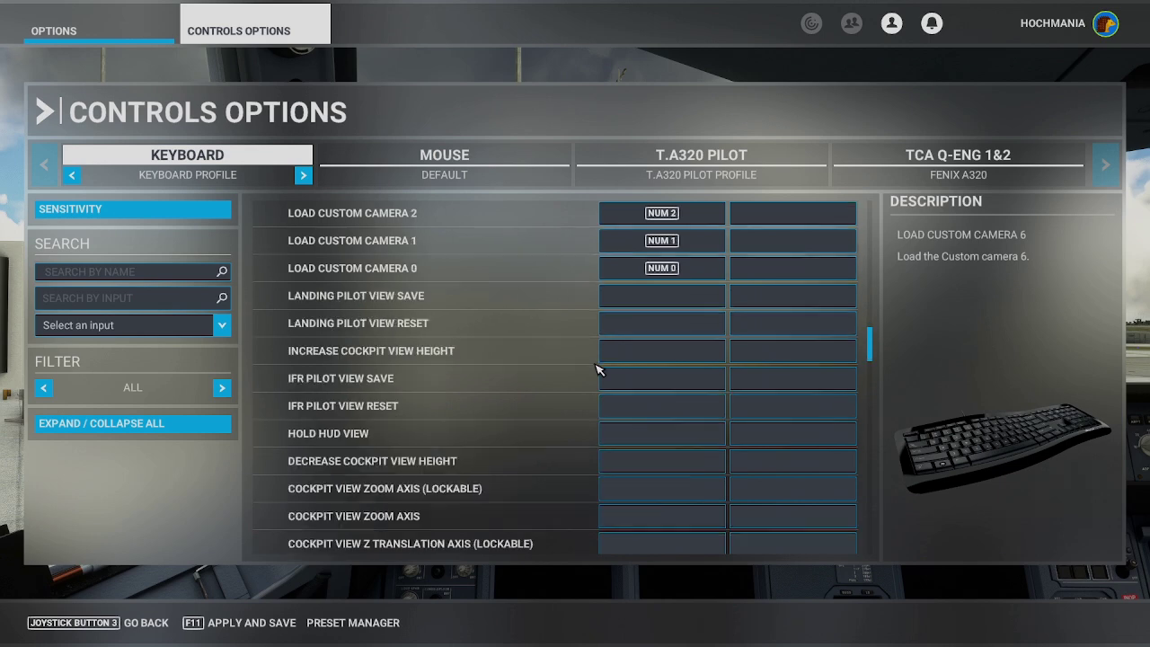
left_click(140, 273)
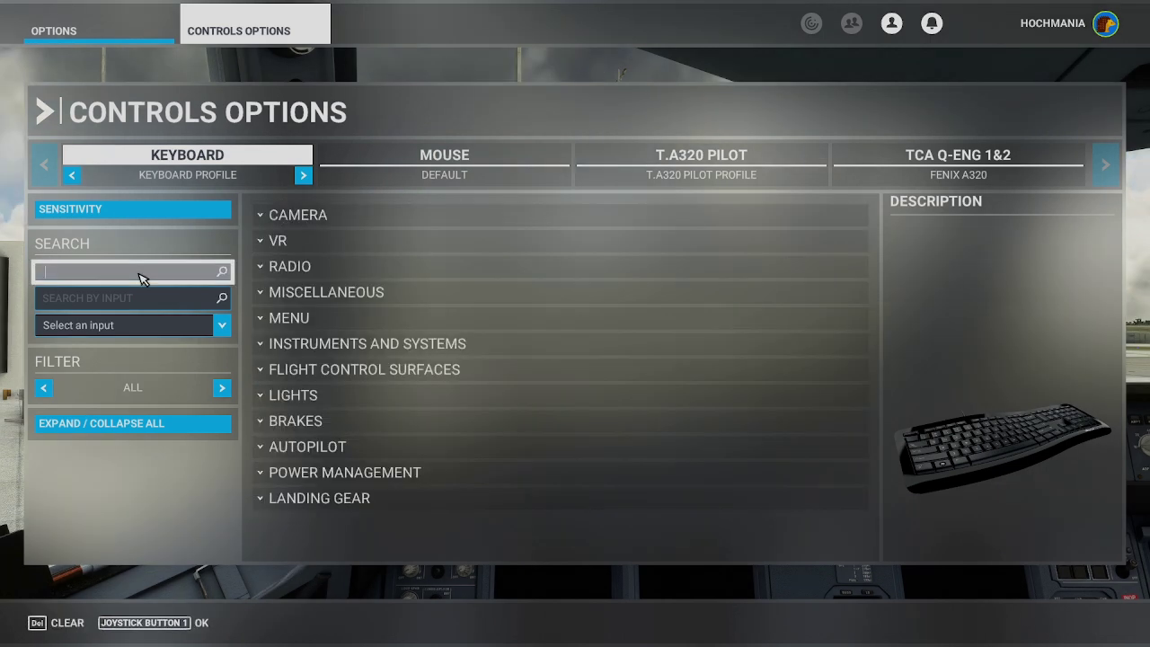
type("left")
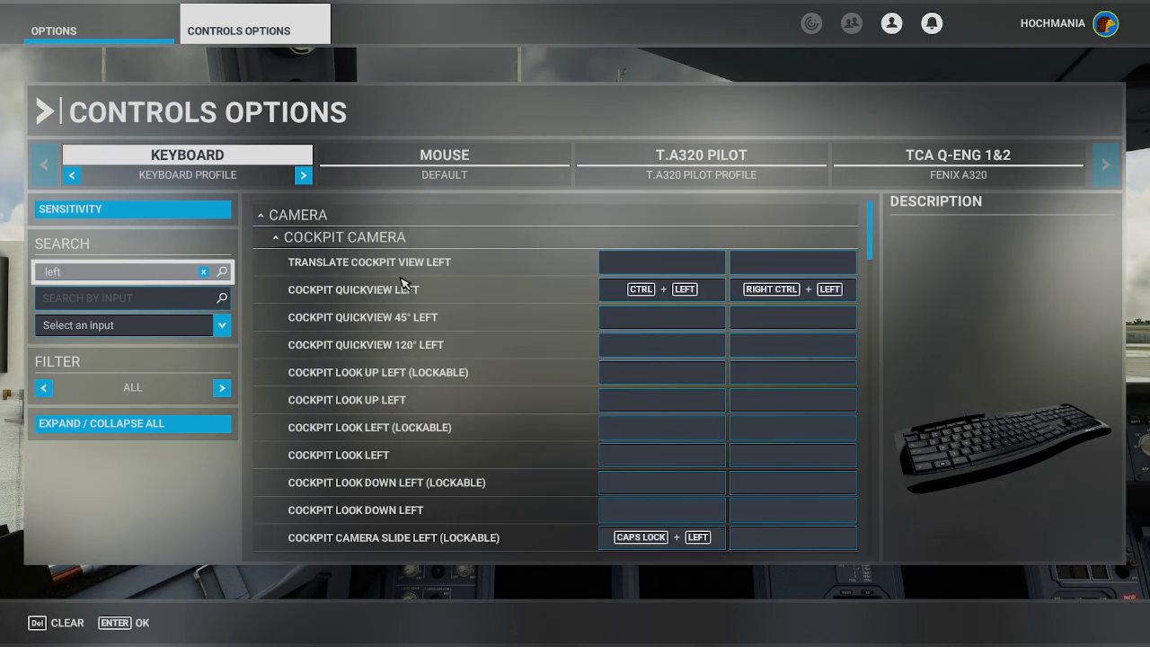
left_click(676, 289)
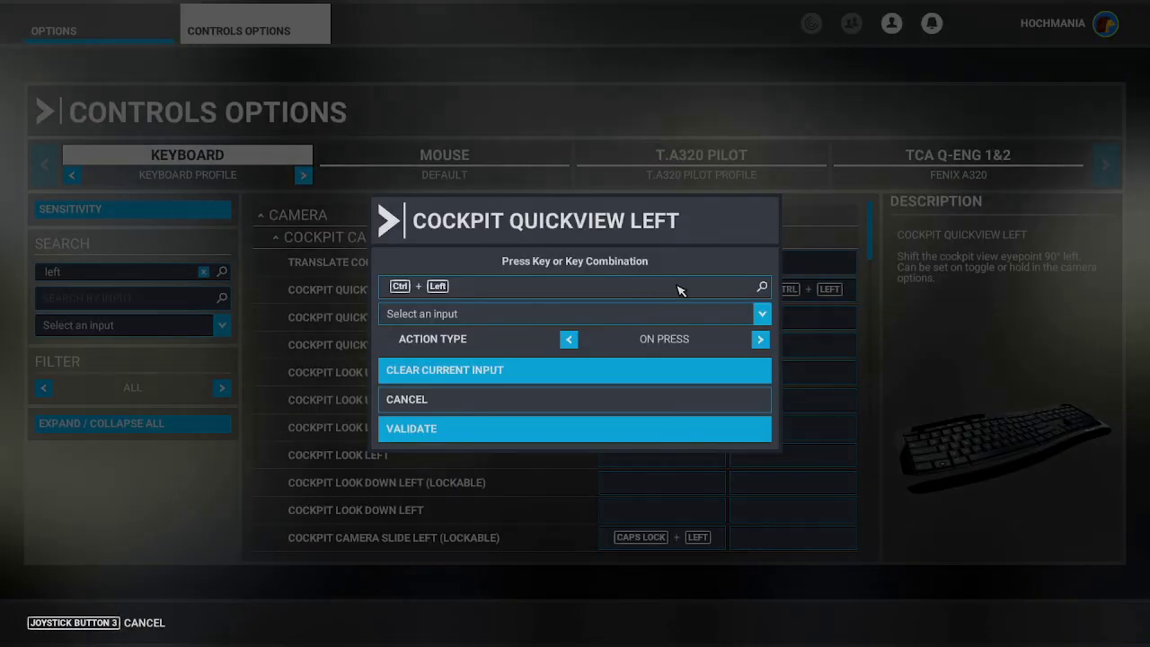
left_click(524, 381)
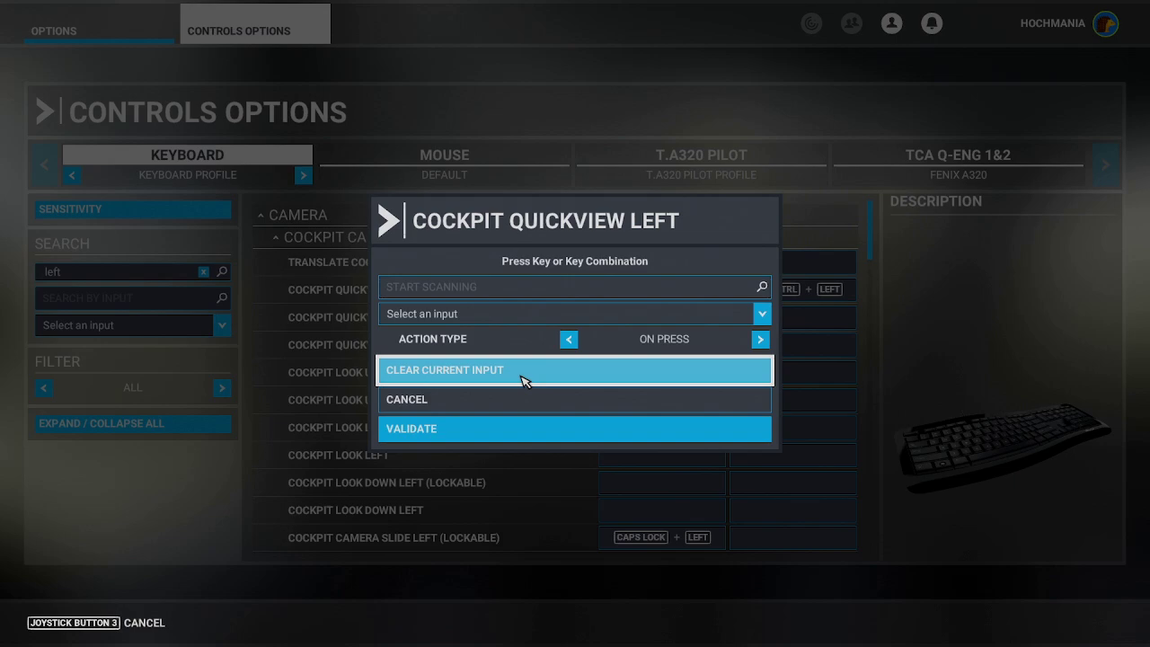
left_click(519, 436)
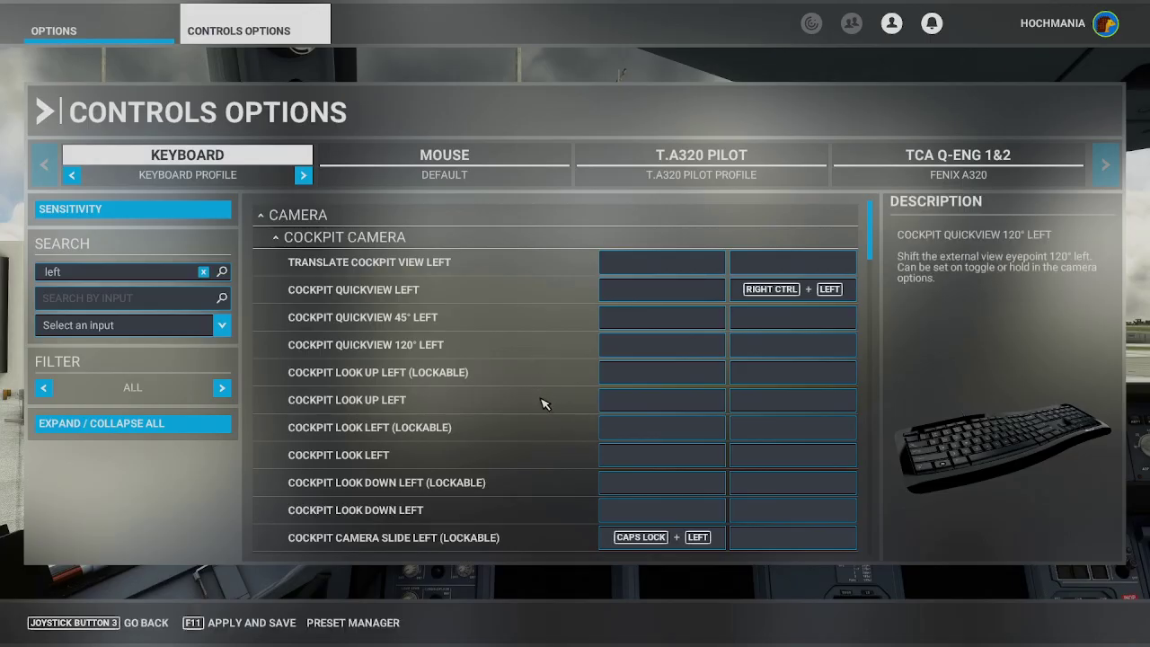
Step: Assign Ctrl + Left as the primary binding of Cockpit Look Left, accepting the shared use of the combination
left_click(627, 460)
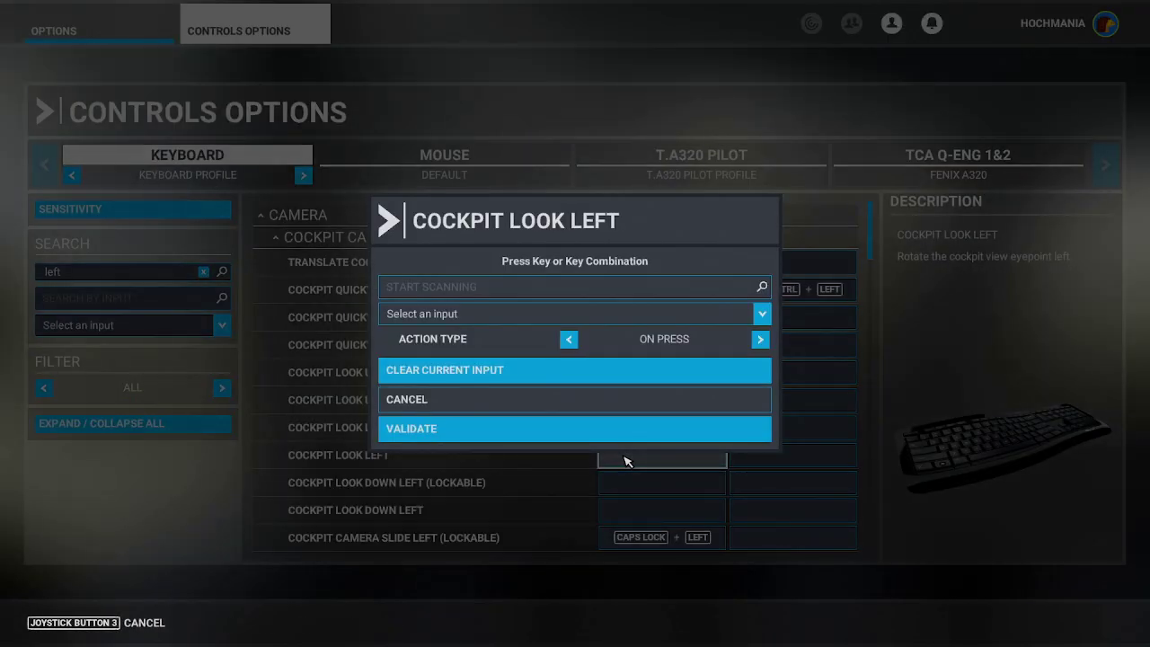
left_click(586, 289)
key("ctrl+Left")
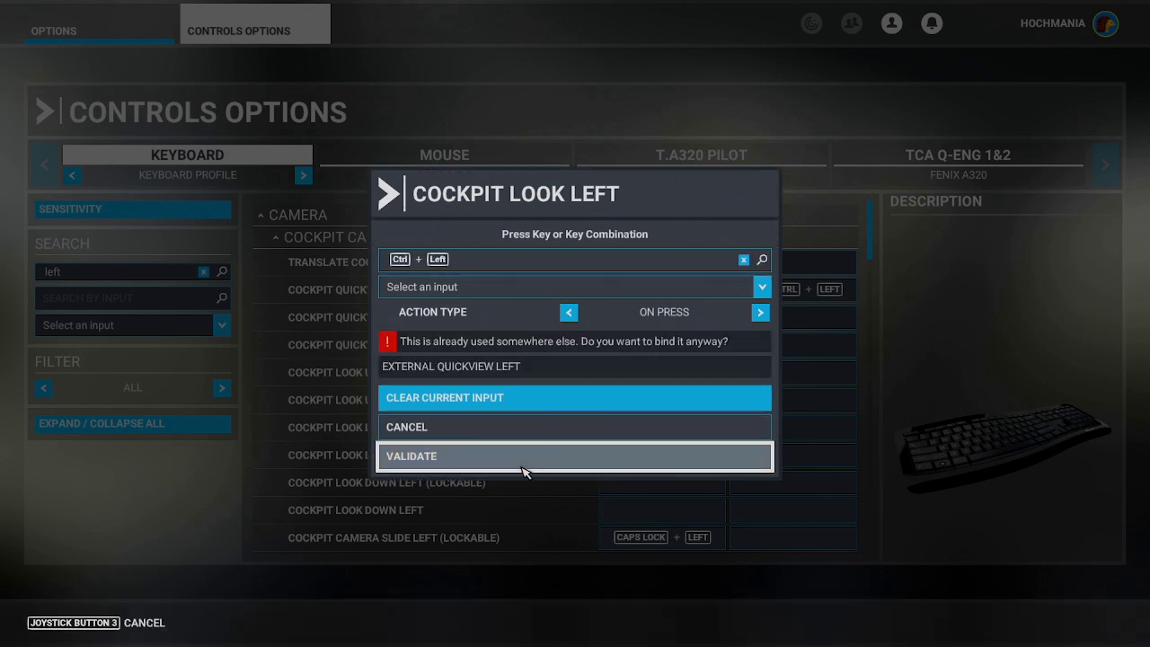
left_click(525, 468)
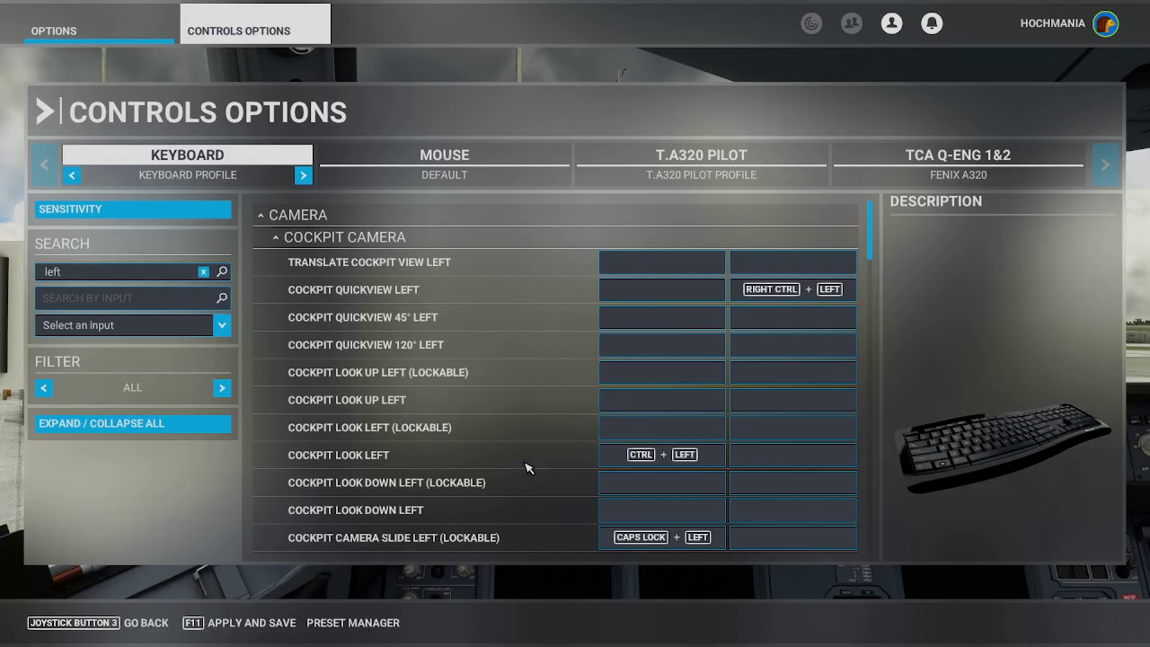
Step: Search the commands by name for "up" and clear the primary Ctrl + Up binding of Cockpit Quickview Up
left_click(203, 272)
left_click(174, 275)
type("up")
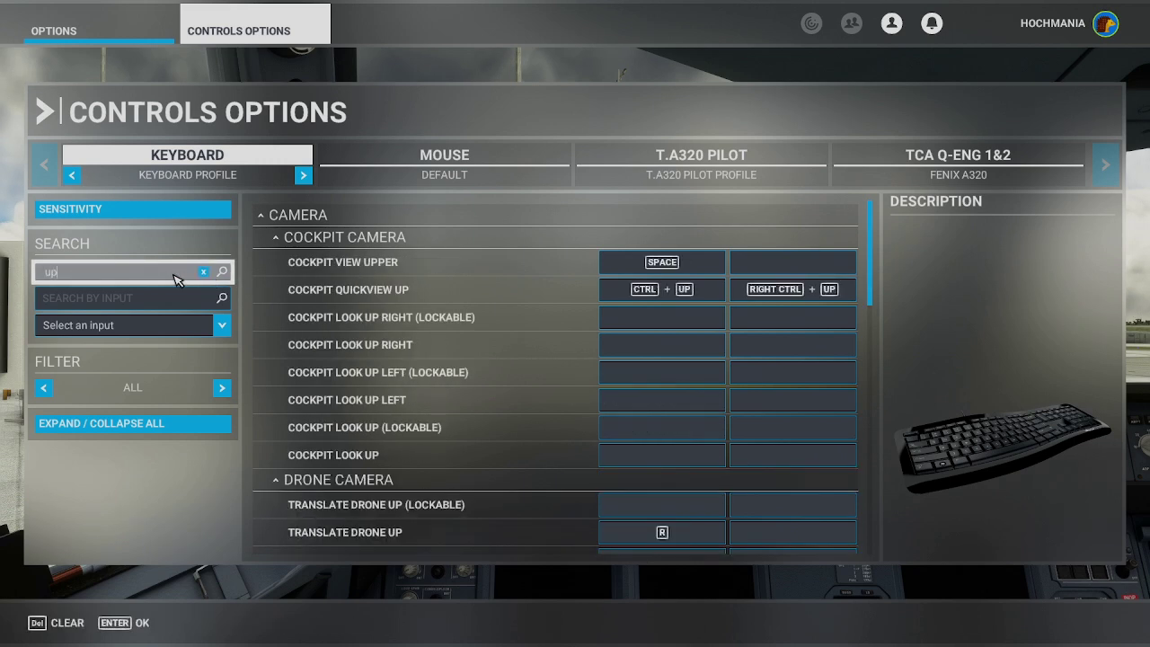
left_click(622, 288)
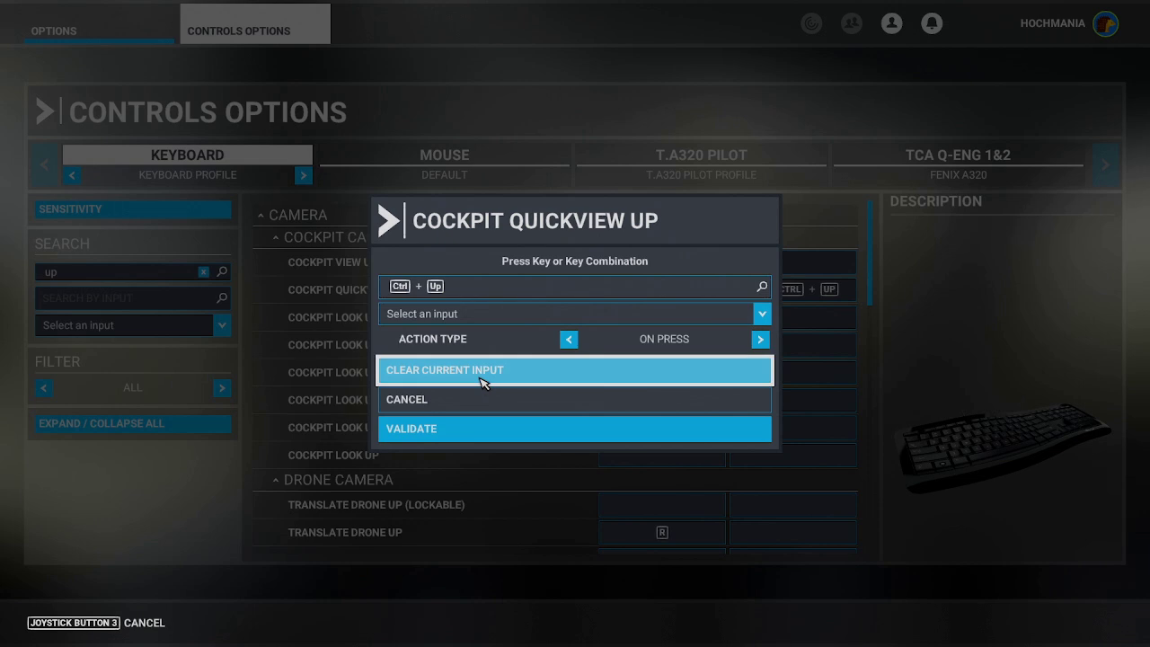
left_click(483, 382)
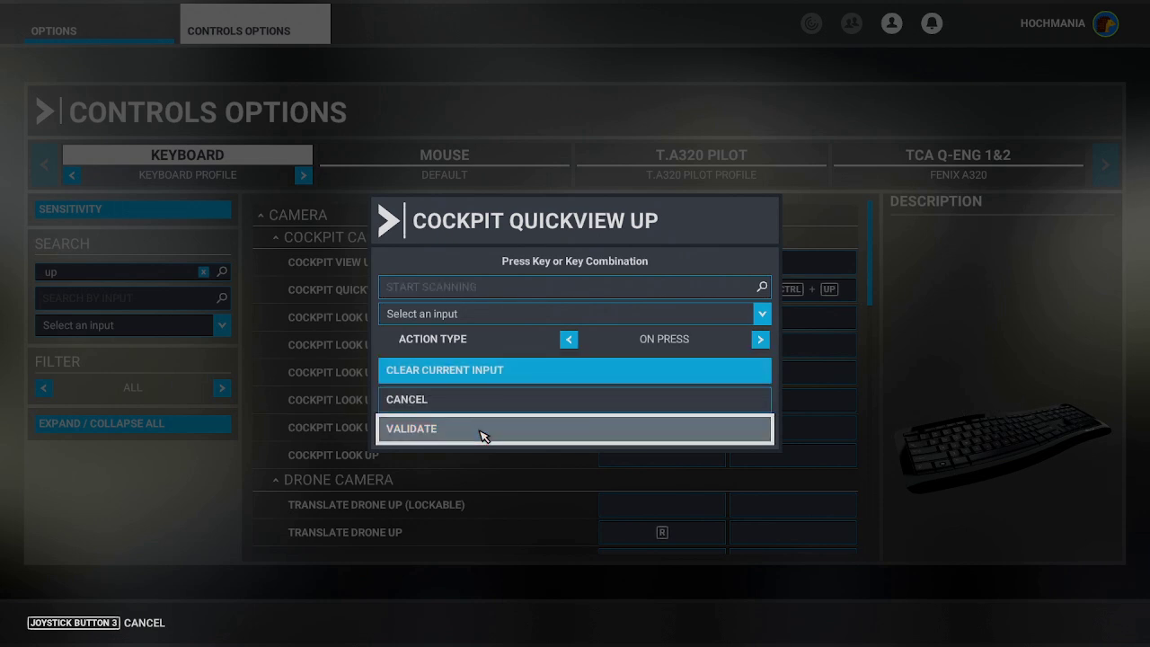
left_click(483, 434)
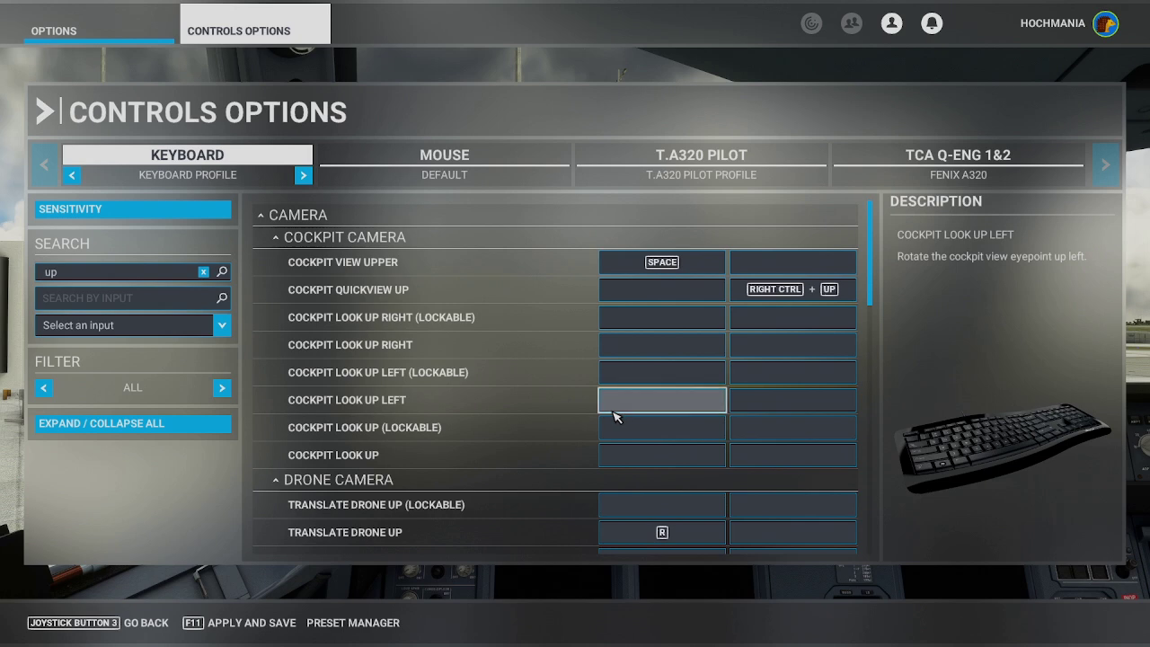
Step: Assign Ctrl + Up as the primary binding of Cockpit Look Up, accepting the shared use of the combination
left_click(639, 461)
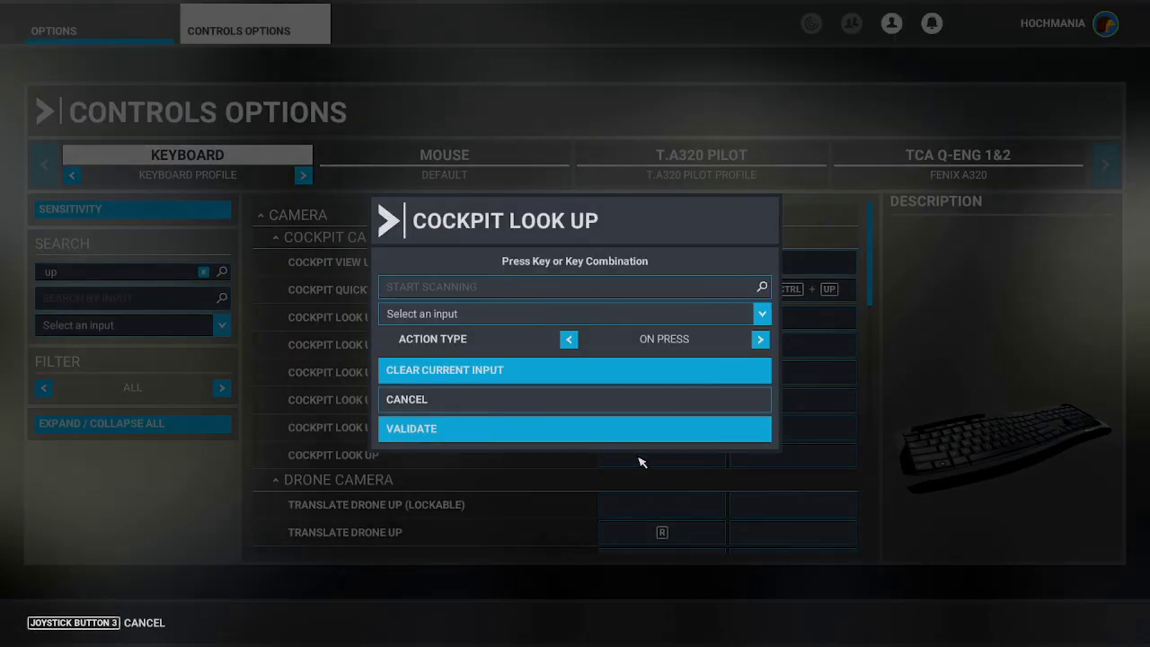
left_click(576, 289)
key("ctrl")
key("ctrl+Up")
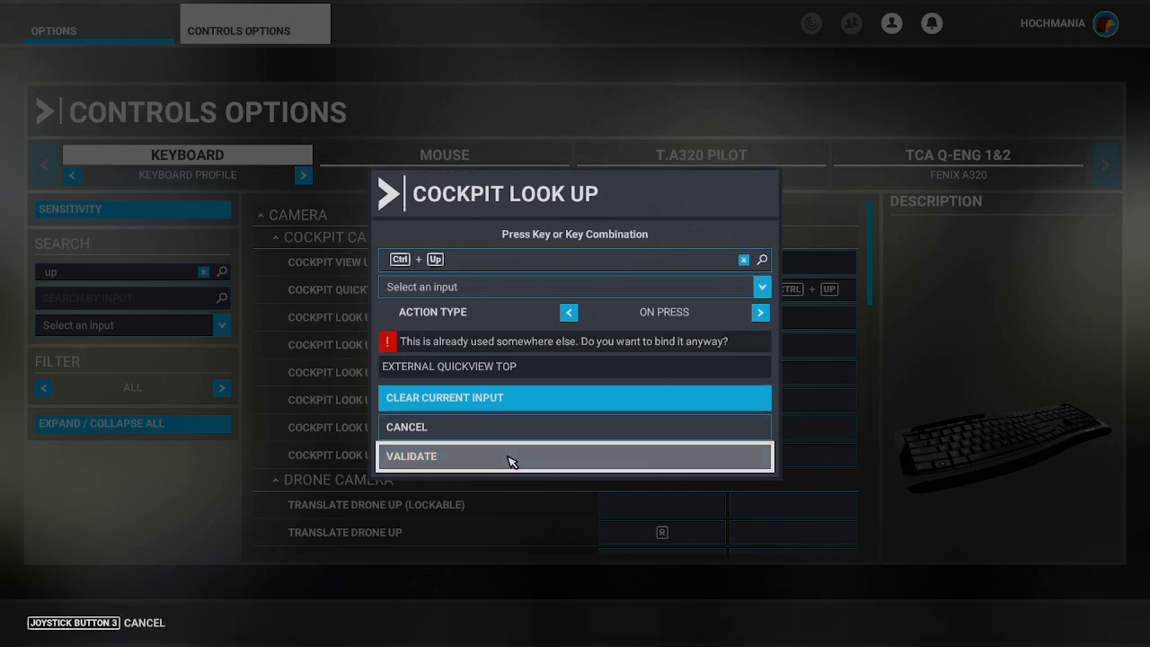
left_click(512, 460)
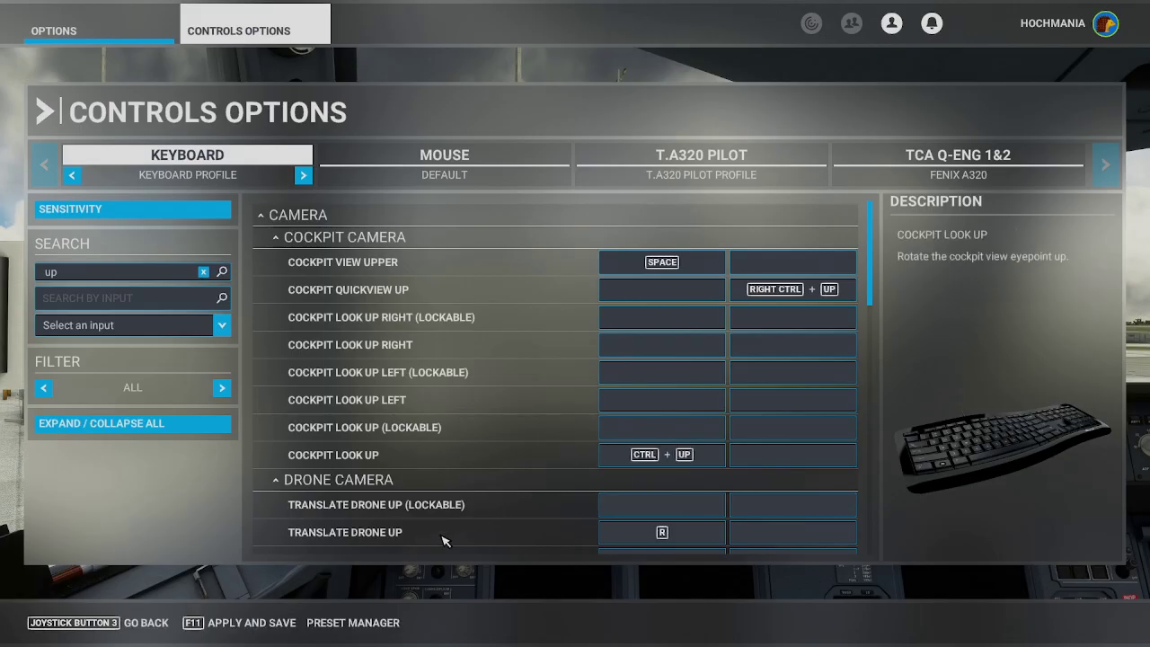
Step: Apply and save the look-around bindings and resume the flight
left_click(256, 625)
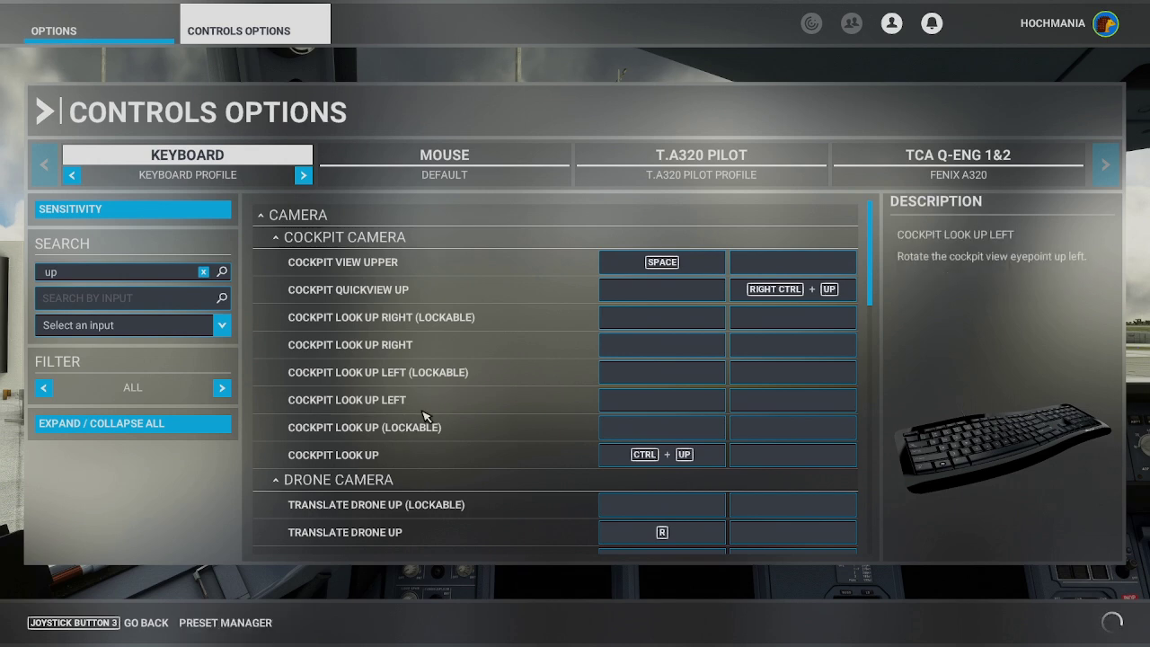
left_click(115, 629)
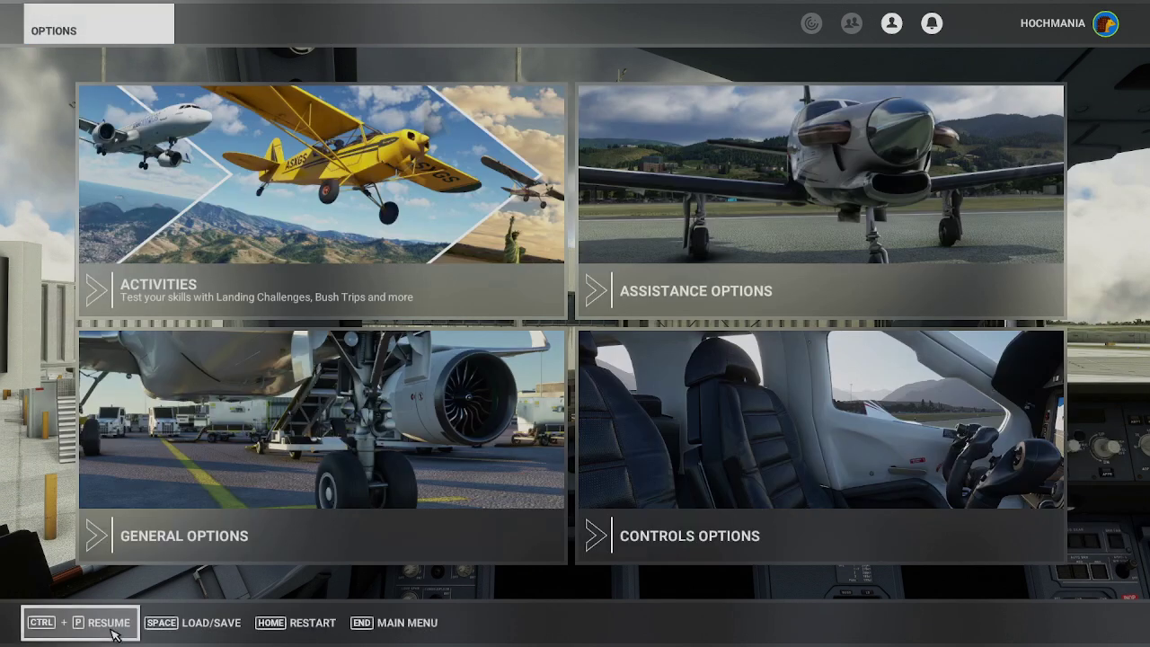
left_click(113, 634)
Step: Test the new look bindings by turning the cockpit view right, left, up and down
key("shift+Right")
key("shift+Left")
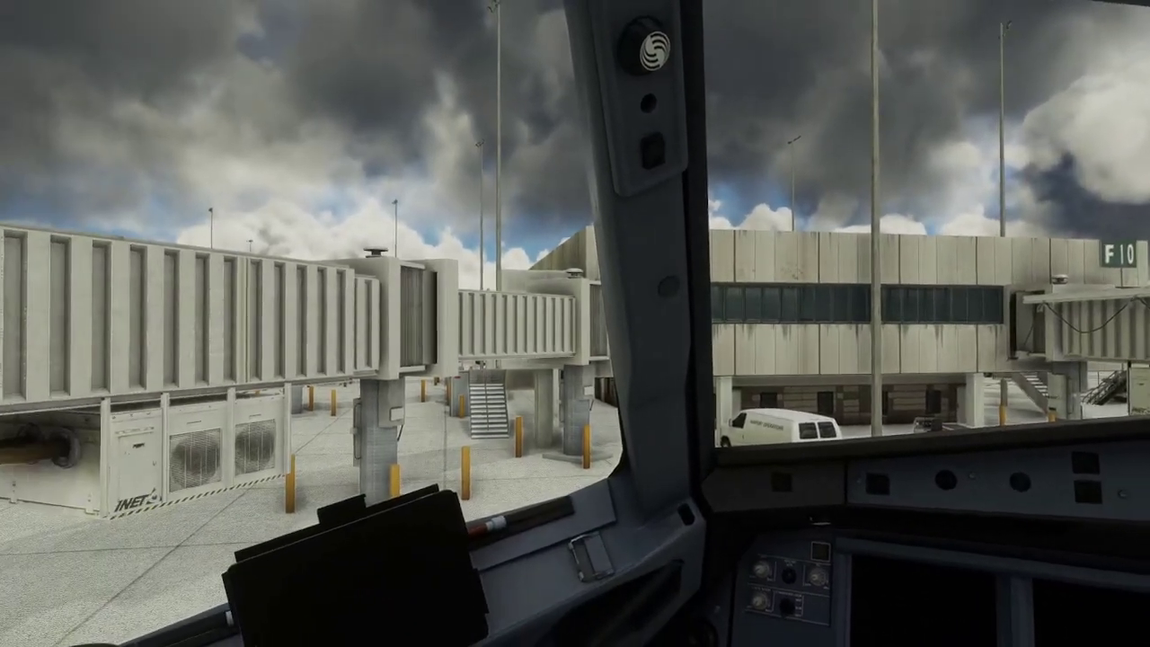
key("shift+Up")
key("shift+Right")
key("shift+Left")
key("shift+Down")
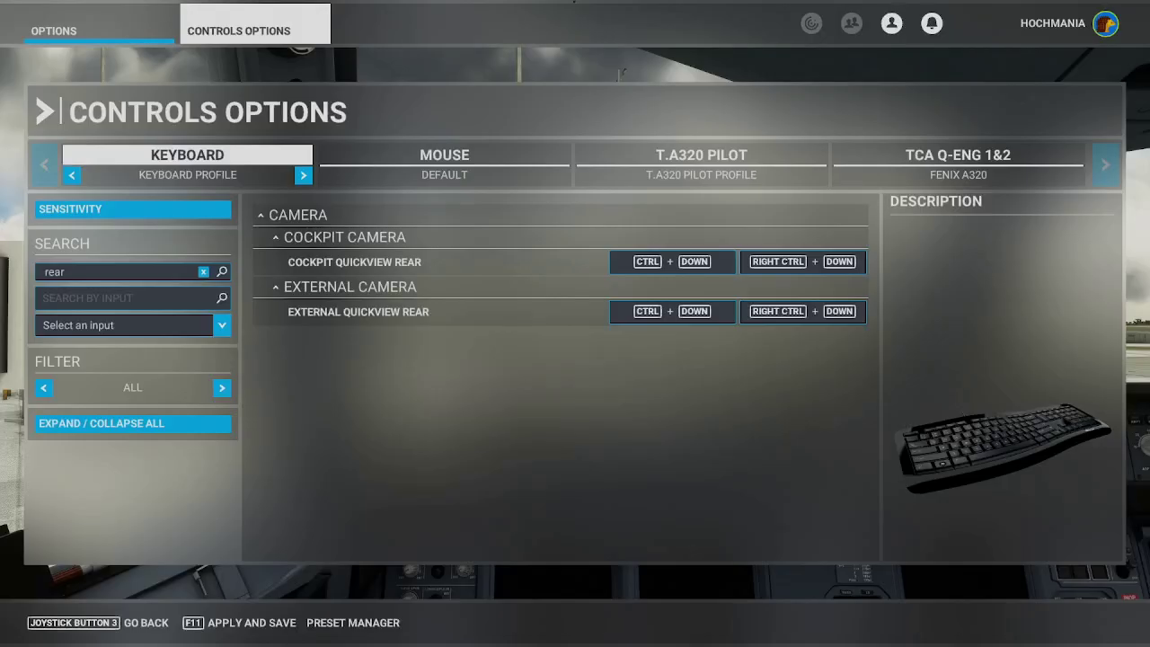
Step: Clear the primary Ctrl + Down bindings of Cockpit Quickview Rear and External Quickview Rear
left_click(649, 262)
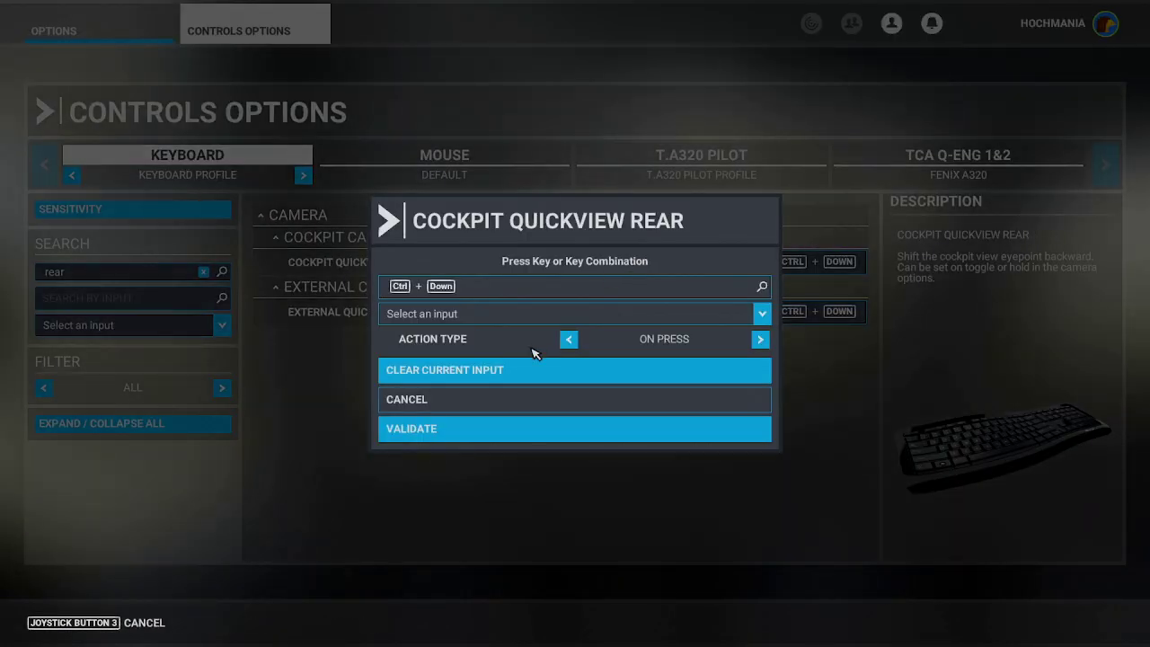
left_click(458, 374)
key("Return")
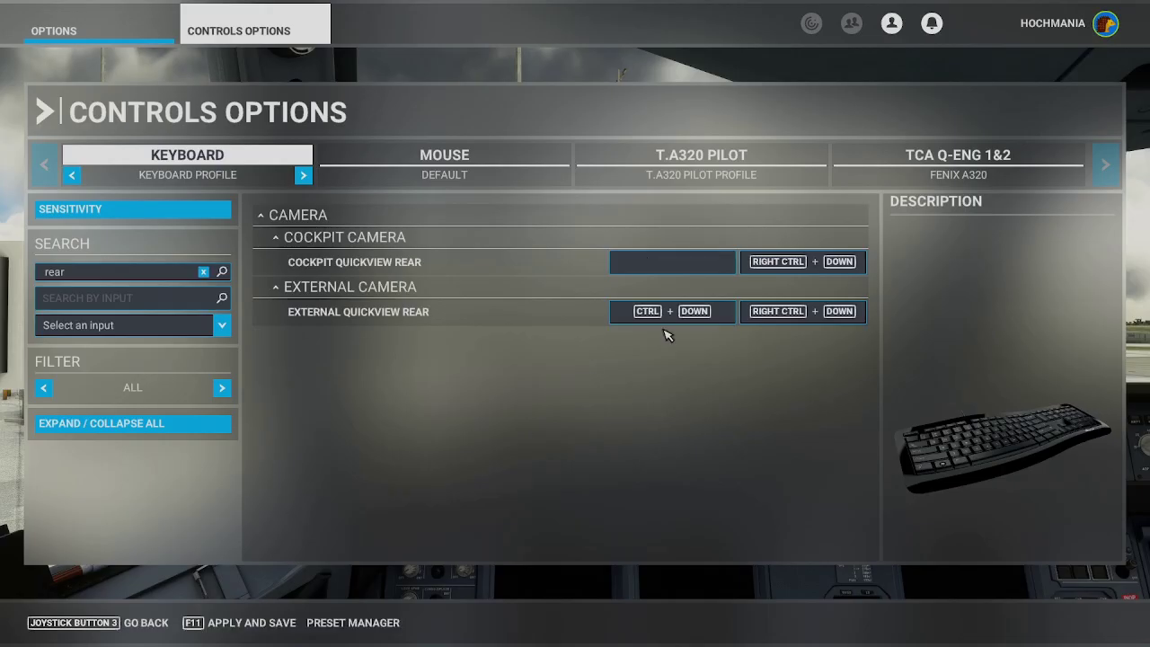
left_click(652, 311)
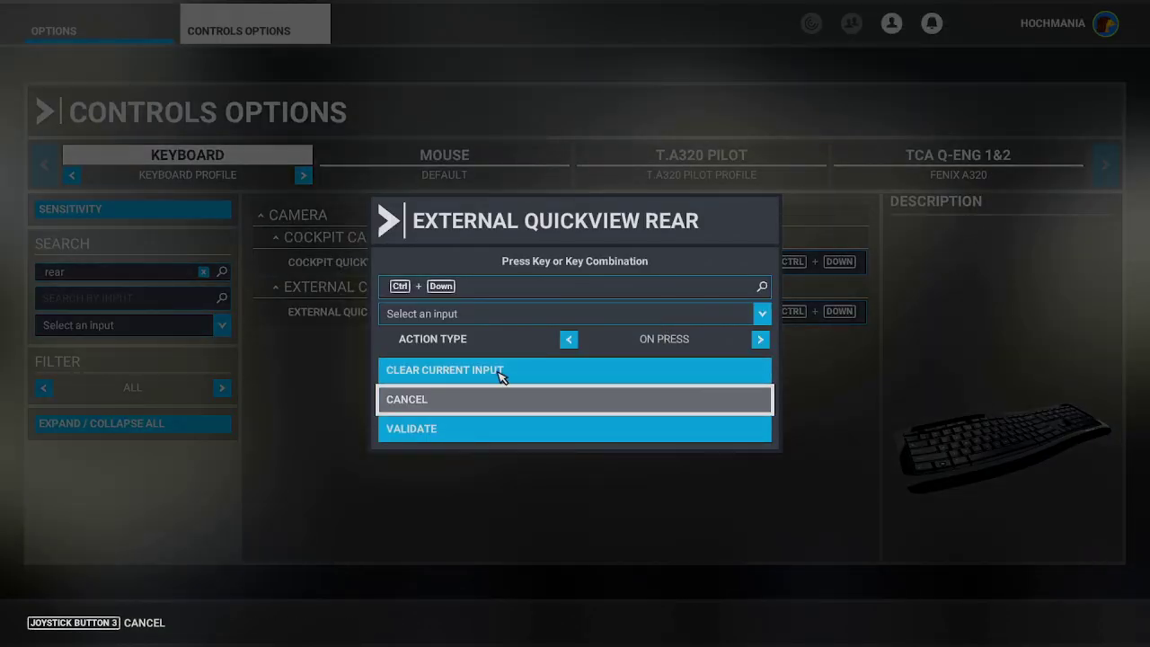
left_click(502, 430)
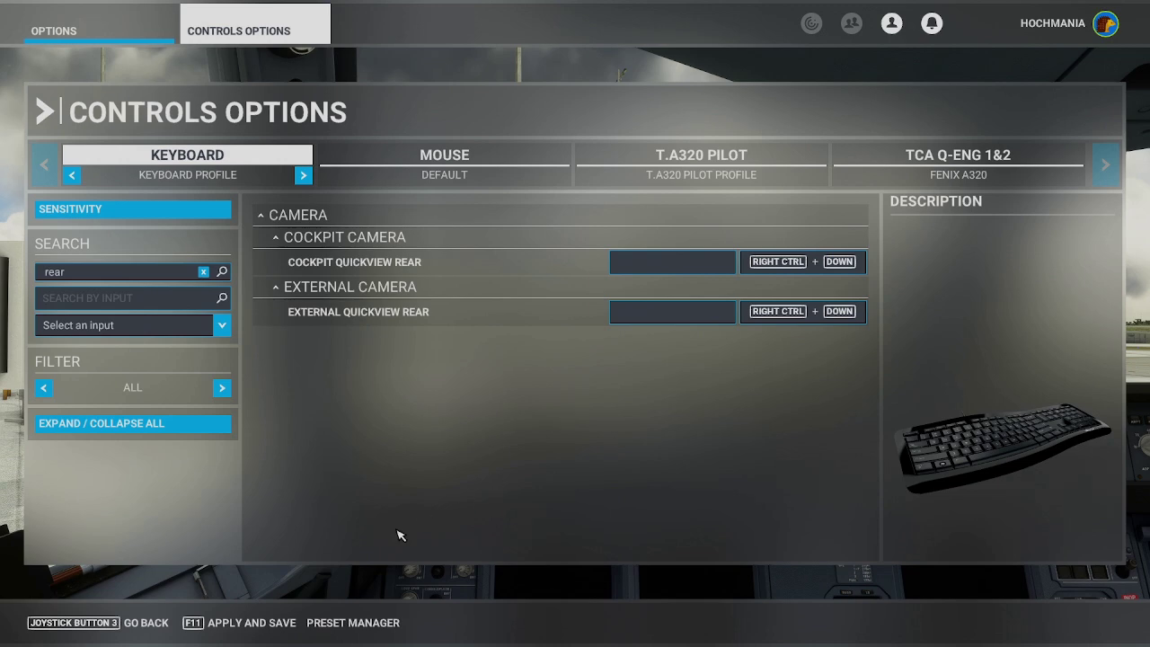
Step: Apply and save the rear quickview changes and return to the flight
left_click(272, 628)
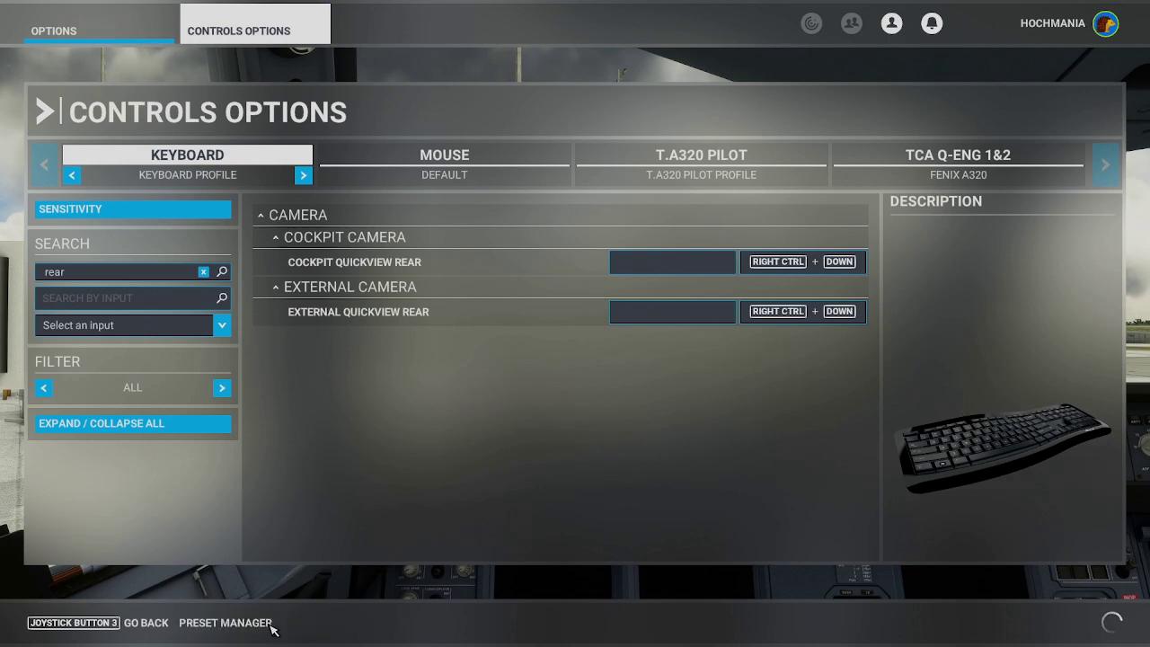
left_click(106, 629)
left_click(106, 629)
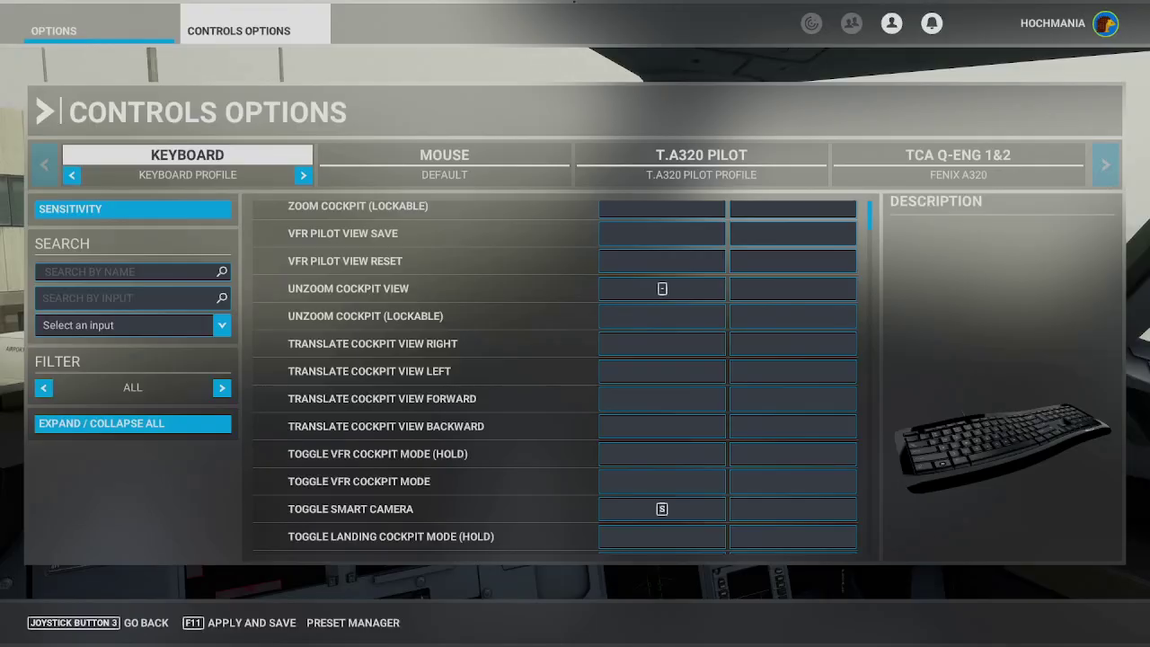
Step: Assign Ctrl + A as the primary binding of Translate Cockpit View Left and Ctrl + D for Translate Cockpit View Right
left_click(634, 372)
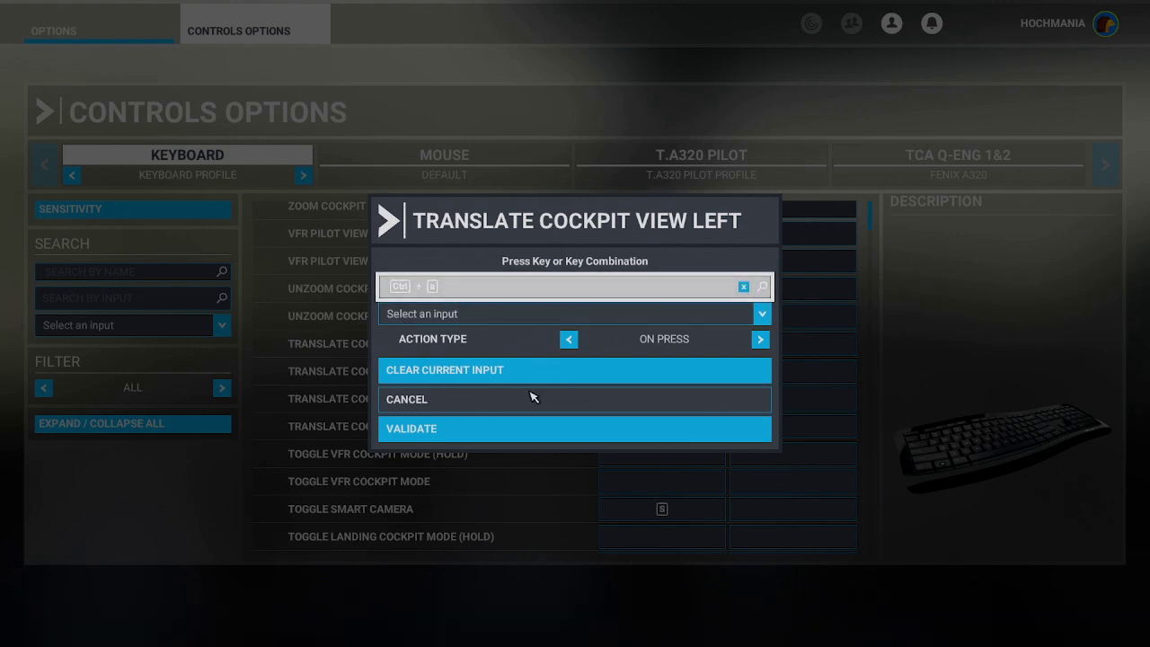
left_click(516, 436)
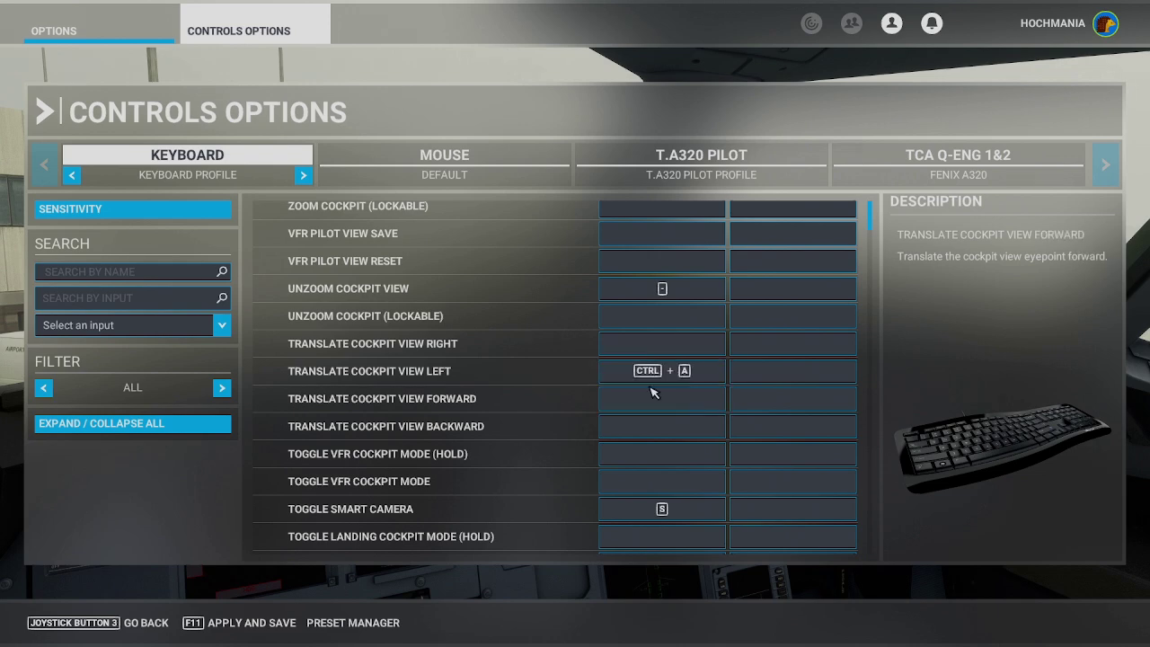
left_click(654, 346)
left_click(601, 293)
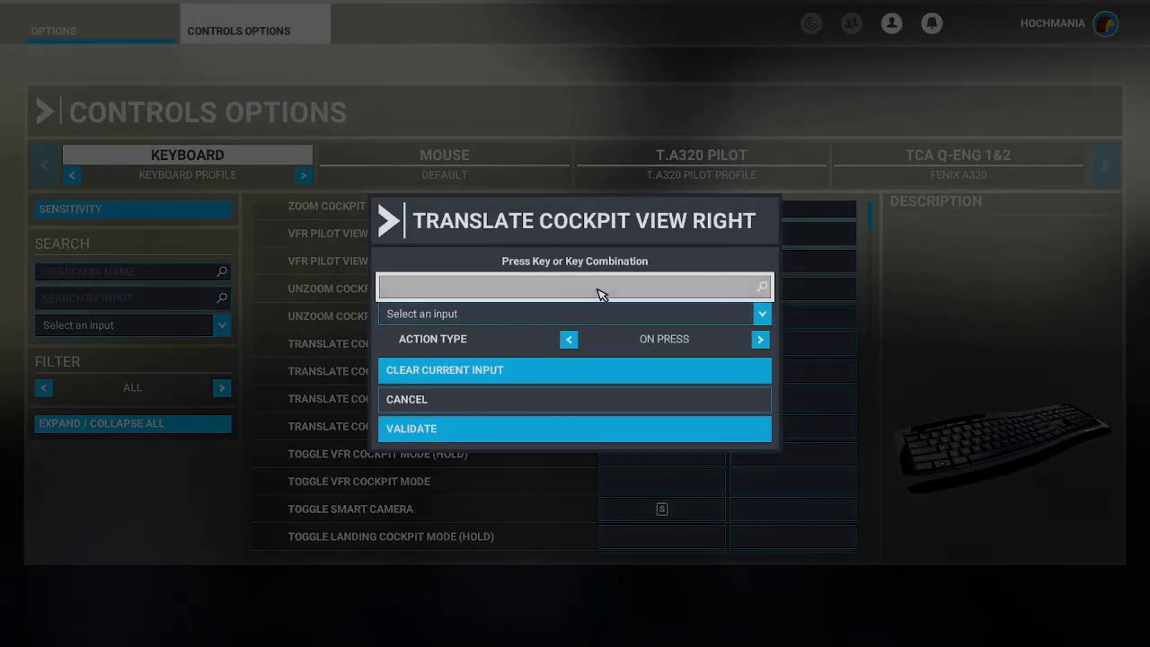
key("ctrl+d")
left_click(553, 428)
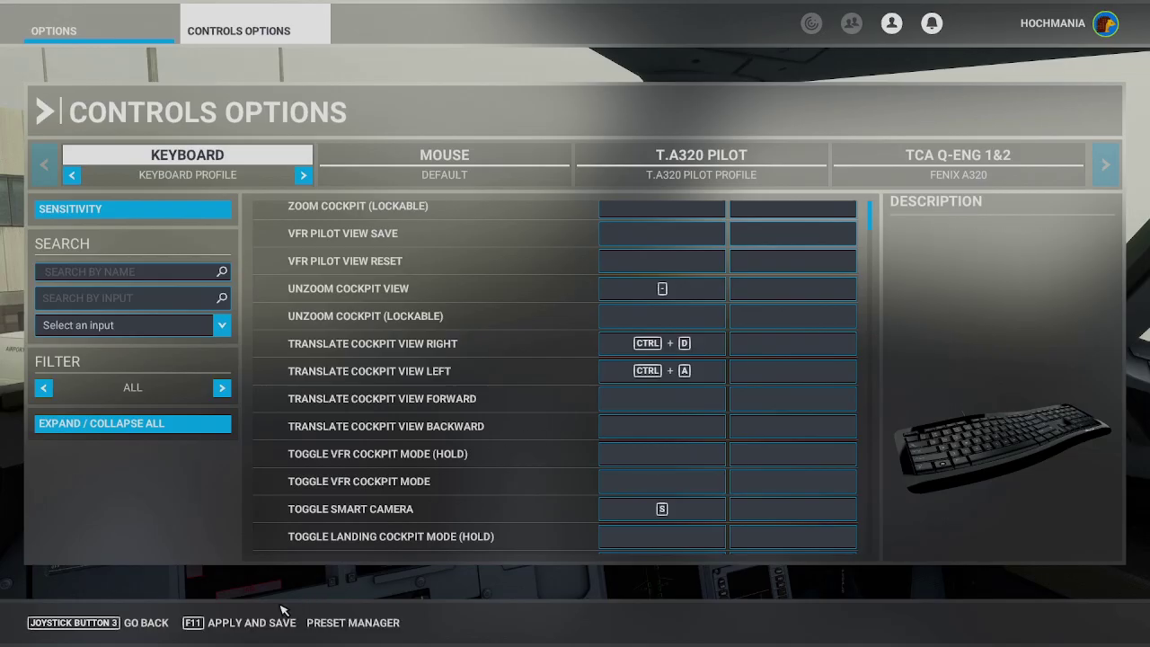
Step: Save the translate bindings and test sliding the cockpit view right and left in the flight
left_click(126, 632)
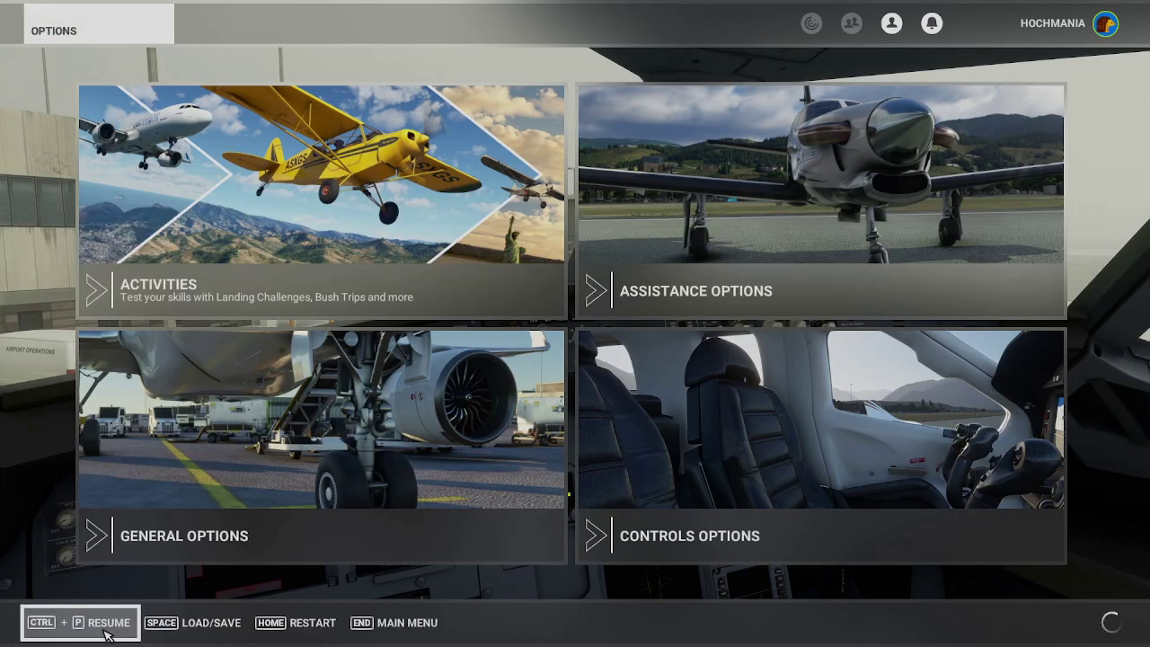
left_click(106, 633)
key("Right")
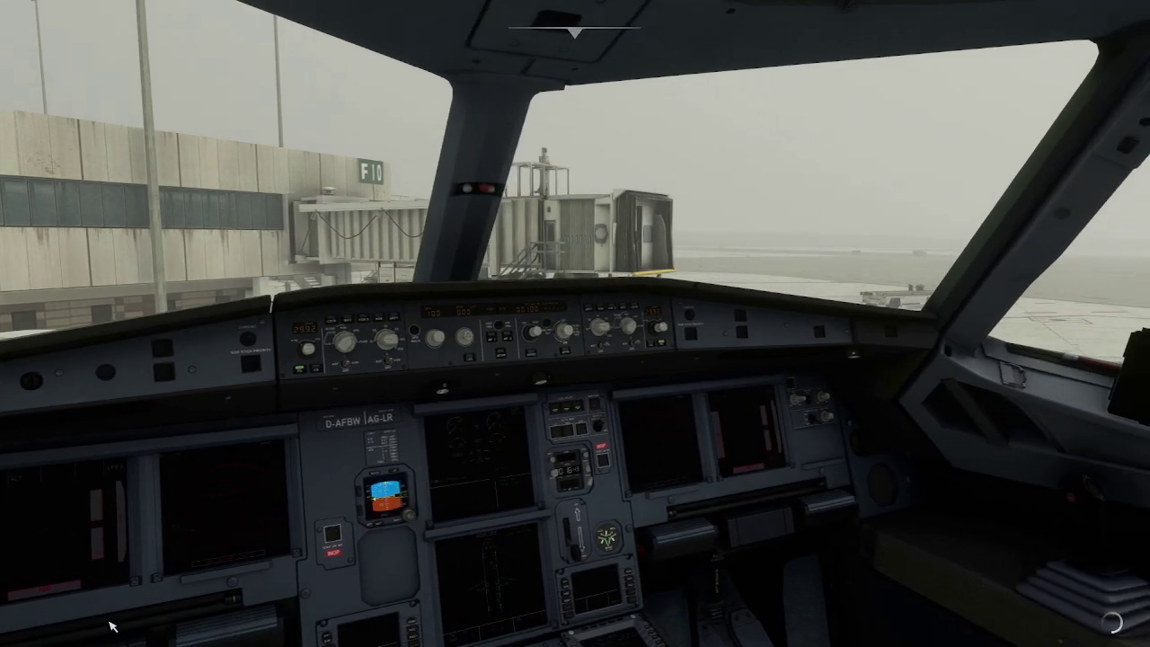
key("Left")
key("Right")
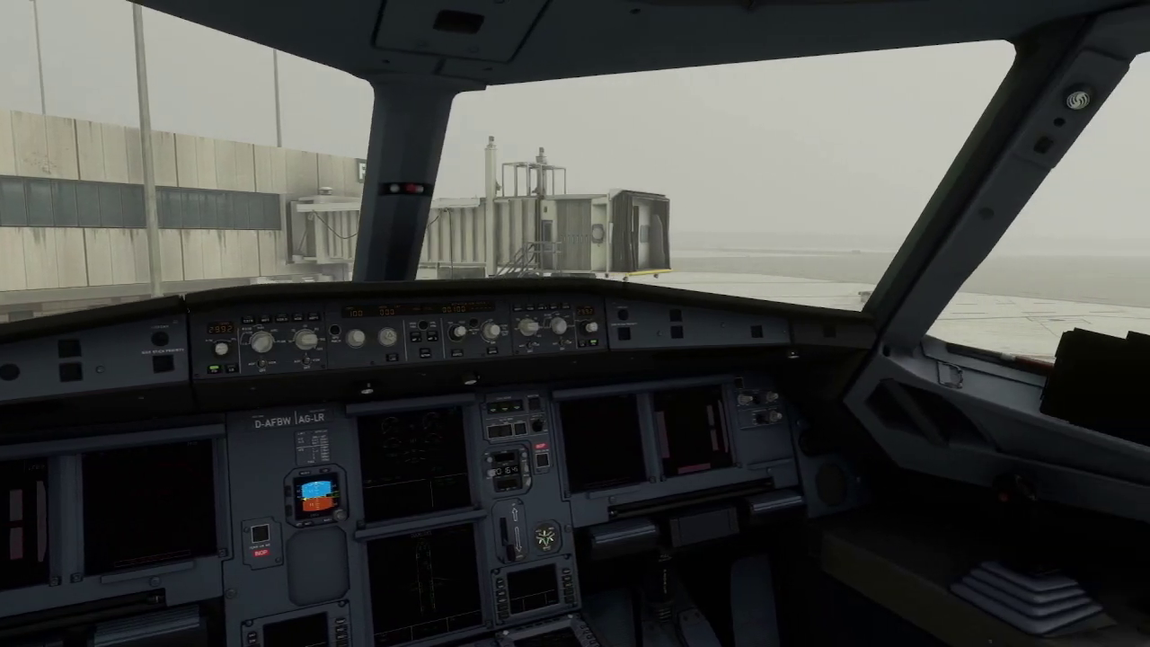
key("Left")
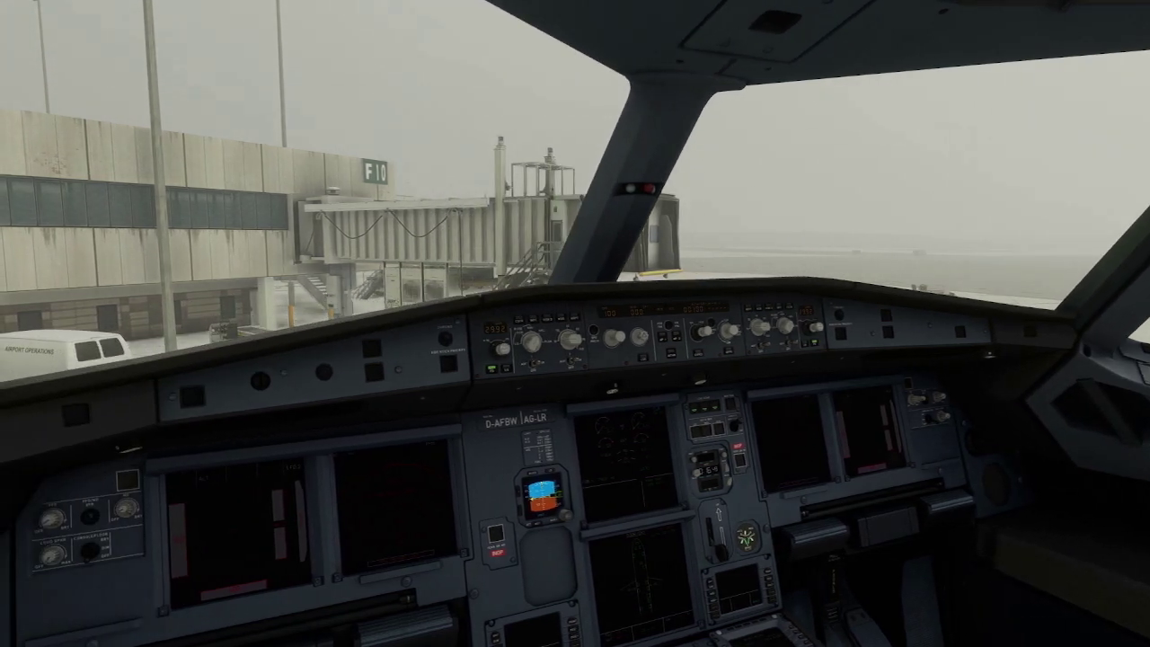
Step: Reopen the keyboard controls options and list all Cockpit Camera commands with the filter set to All
key("Escape")
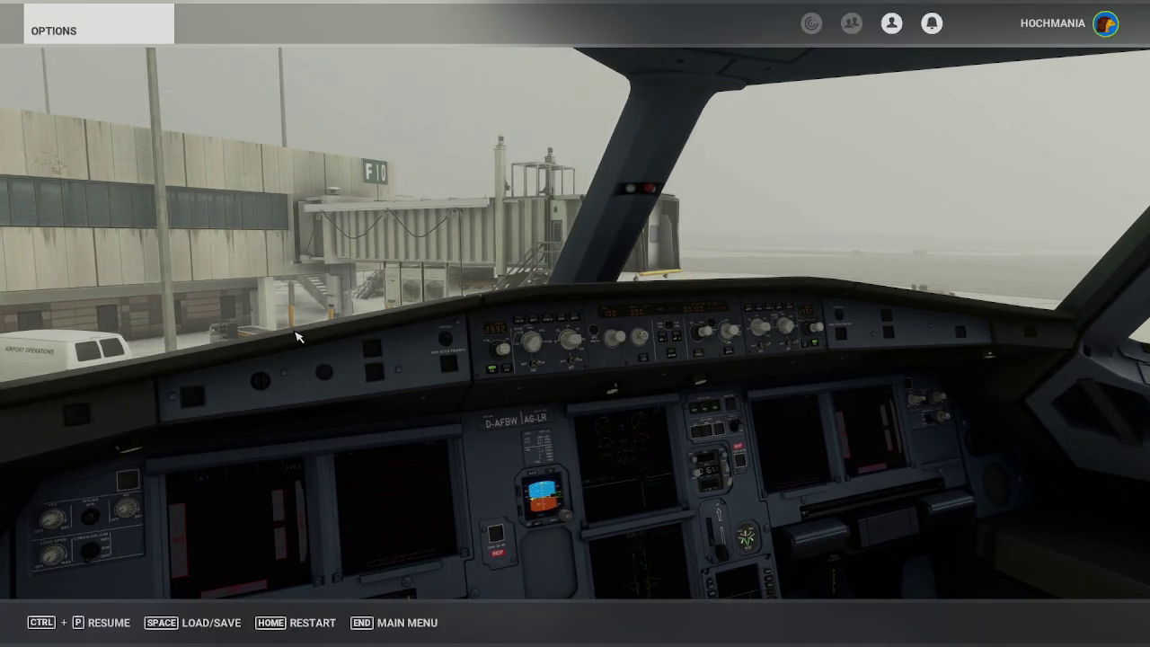
left_click(698, 442)
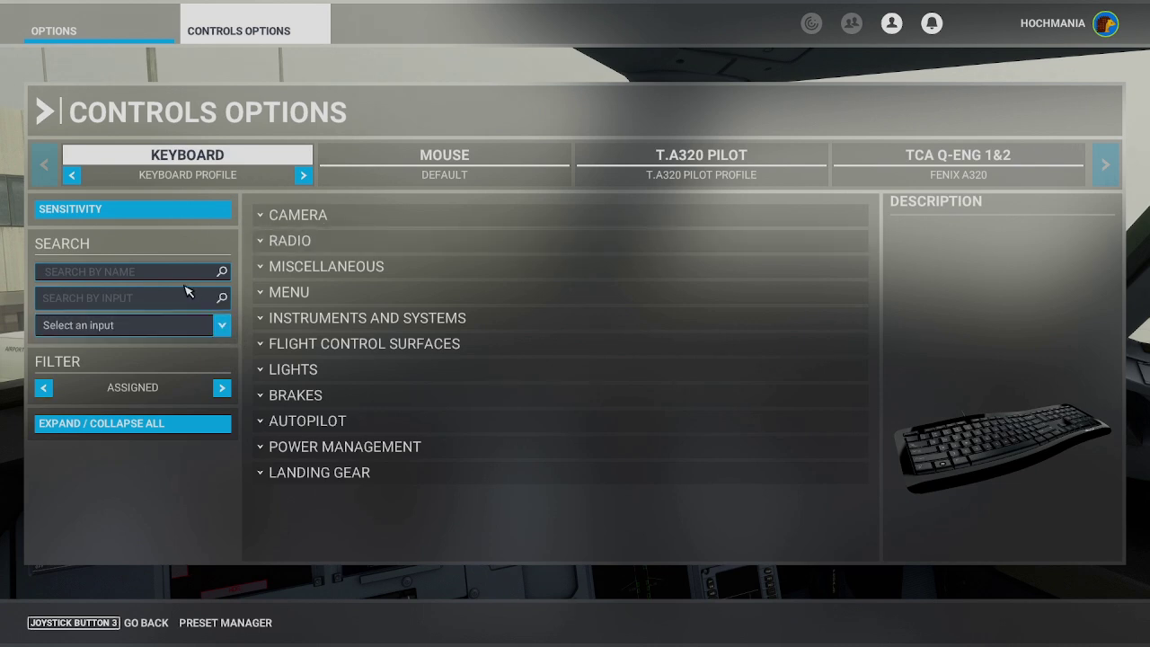
left_click(176, 273)
left_click(381, 223)
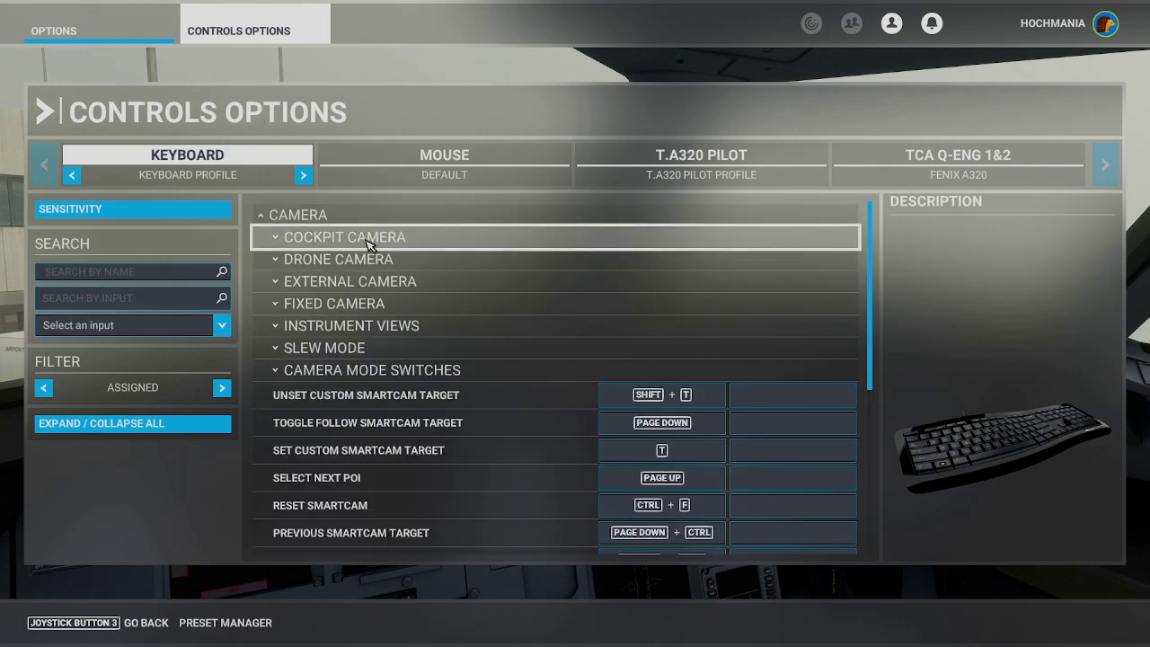
left_click(287, 240)
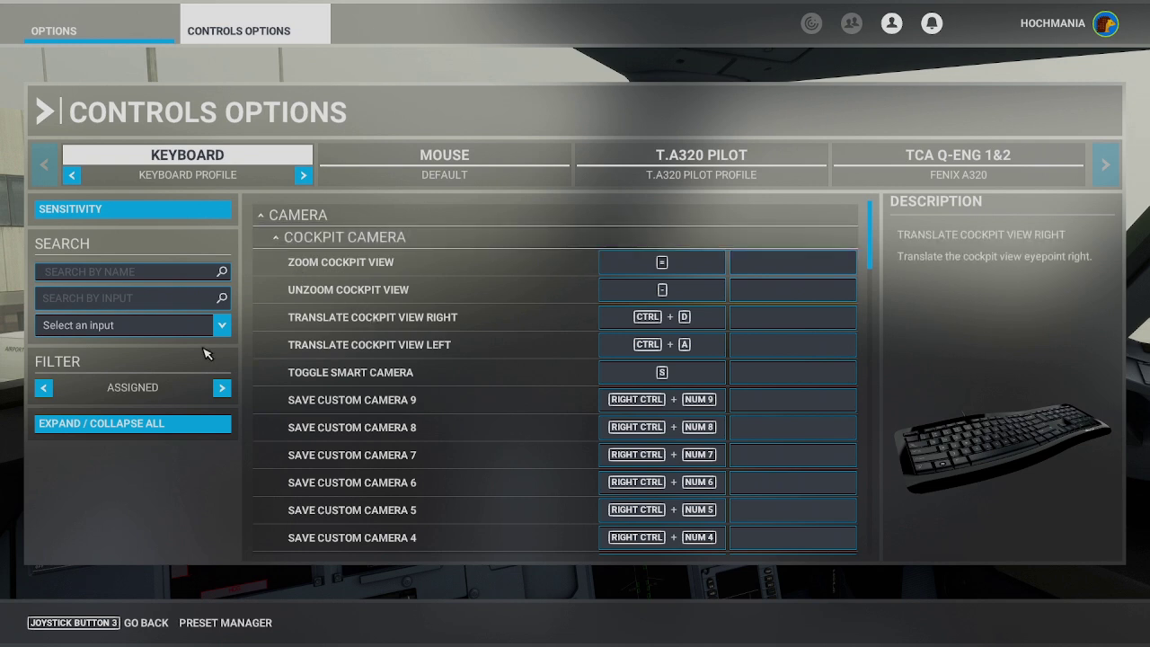
left_click(44, 390)
left_click(44, 390)
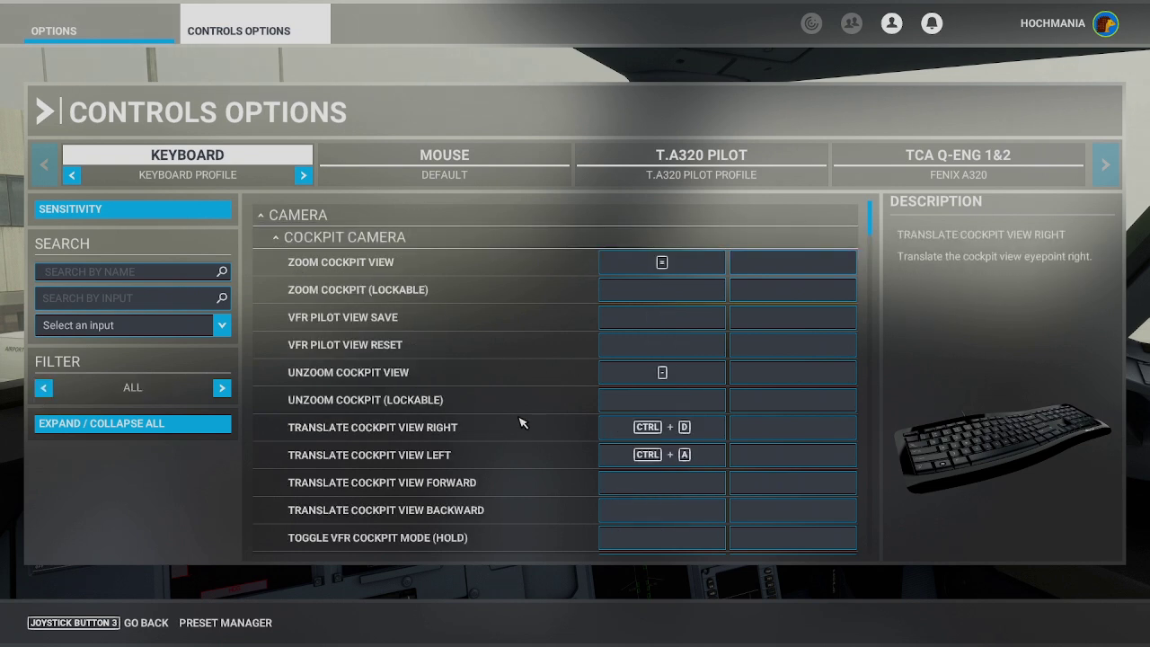
Step: Assign Ctrl + W as the primary binding of Translate Cockpit View Forward, accepting the shared use of the combination
scroll(521, 422, "down", 3)
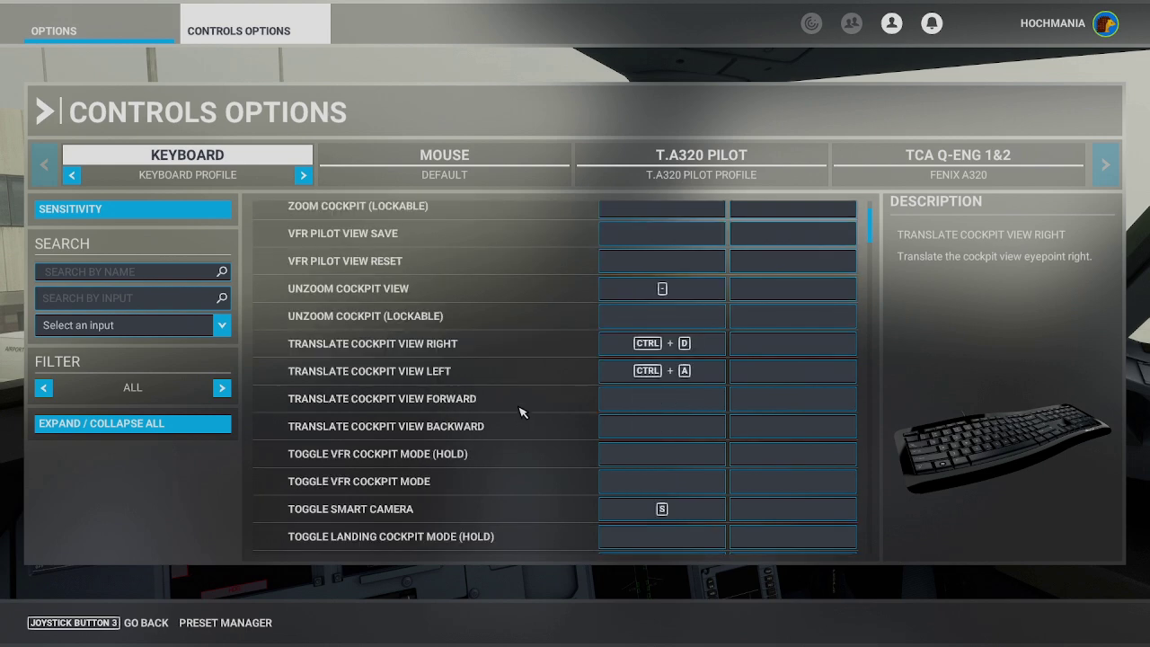
left_click(662, 401)
left_click(542, 294)
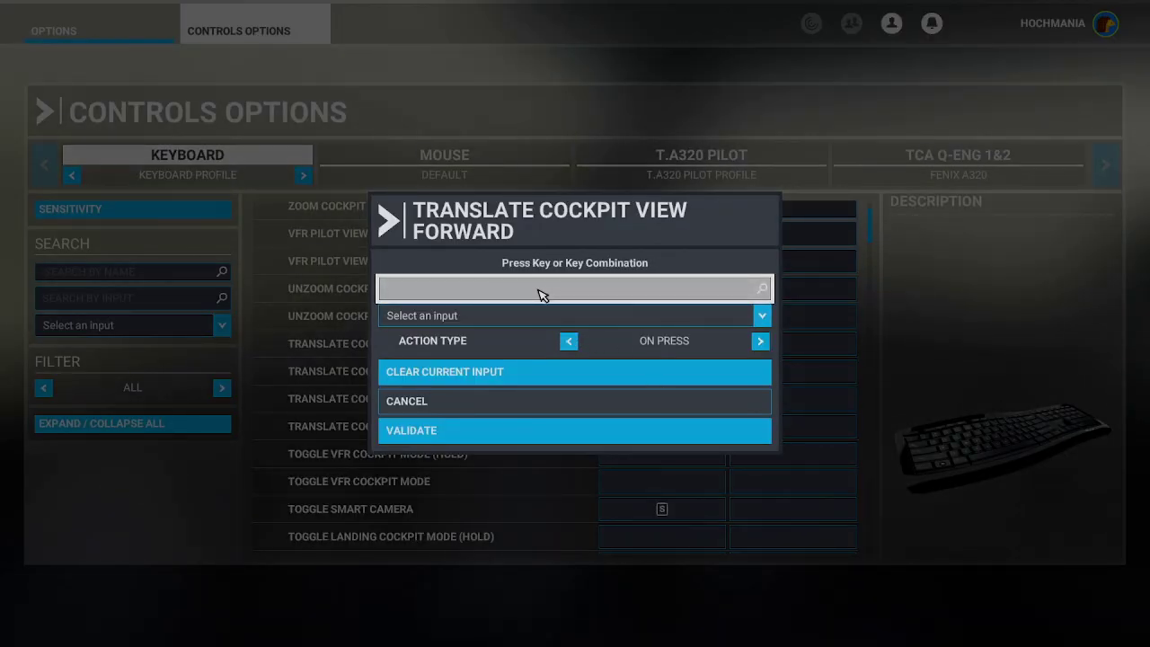
key("ctrl+w")
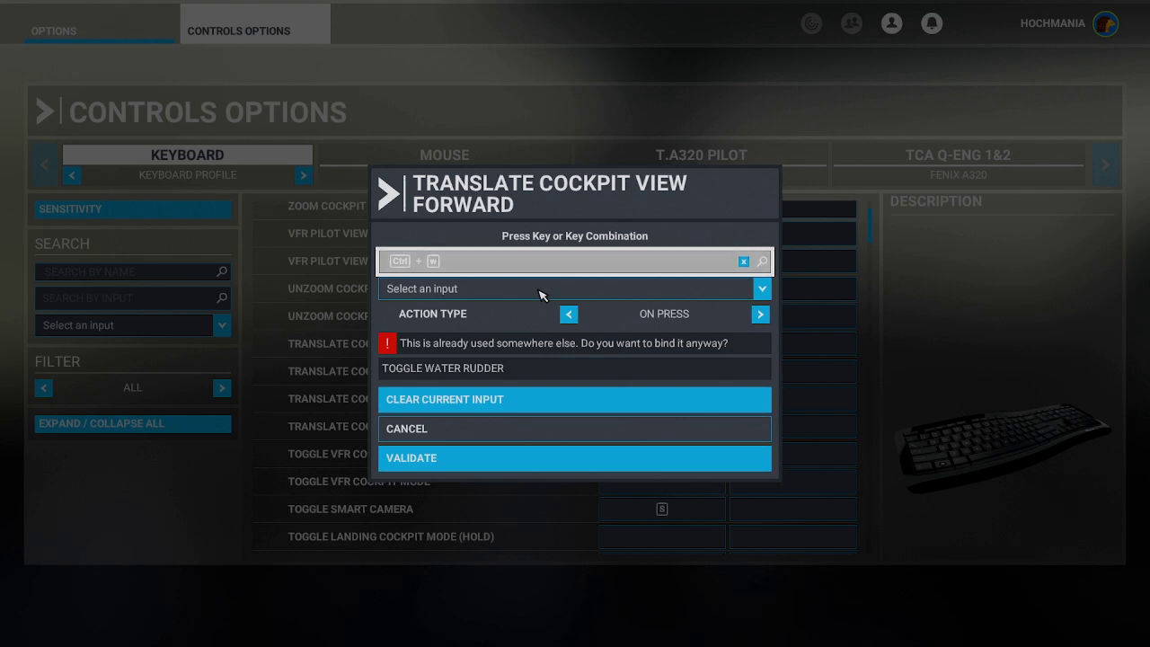
left_click(510, 470)
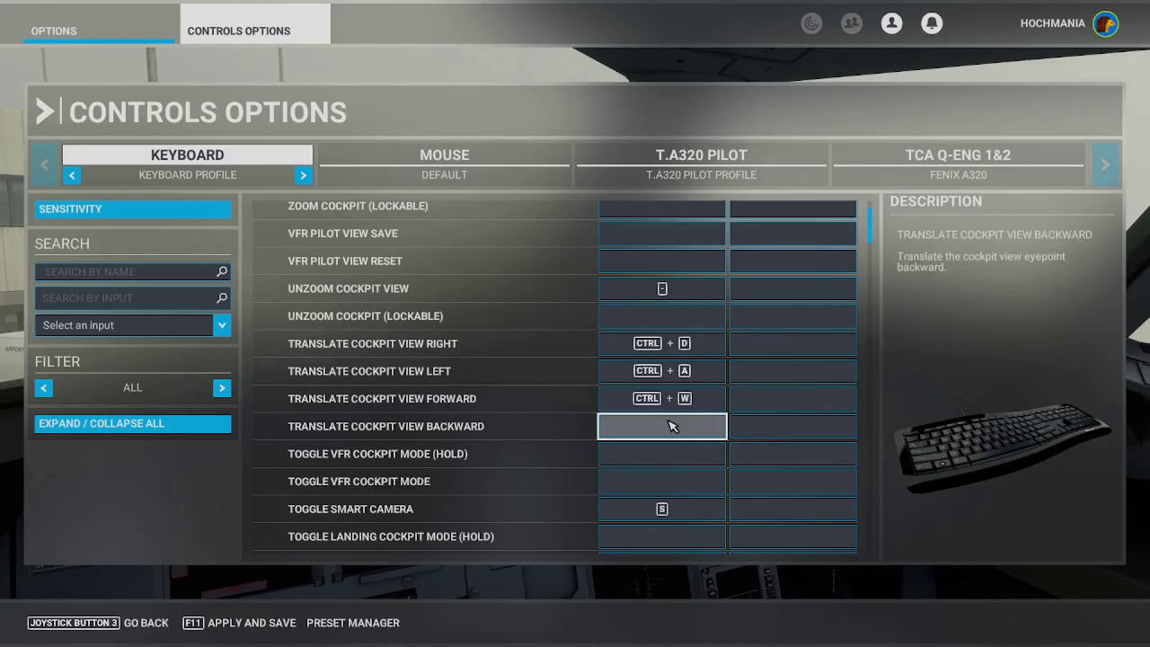
Step: Assign Ctrl + S as the primary binding of Translate Cockpit View Backward, accepting the shared use of the combination
left_click(672, 427)
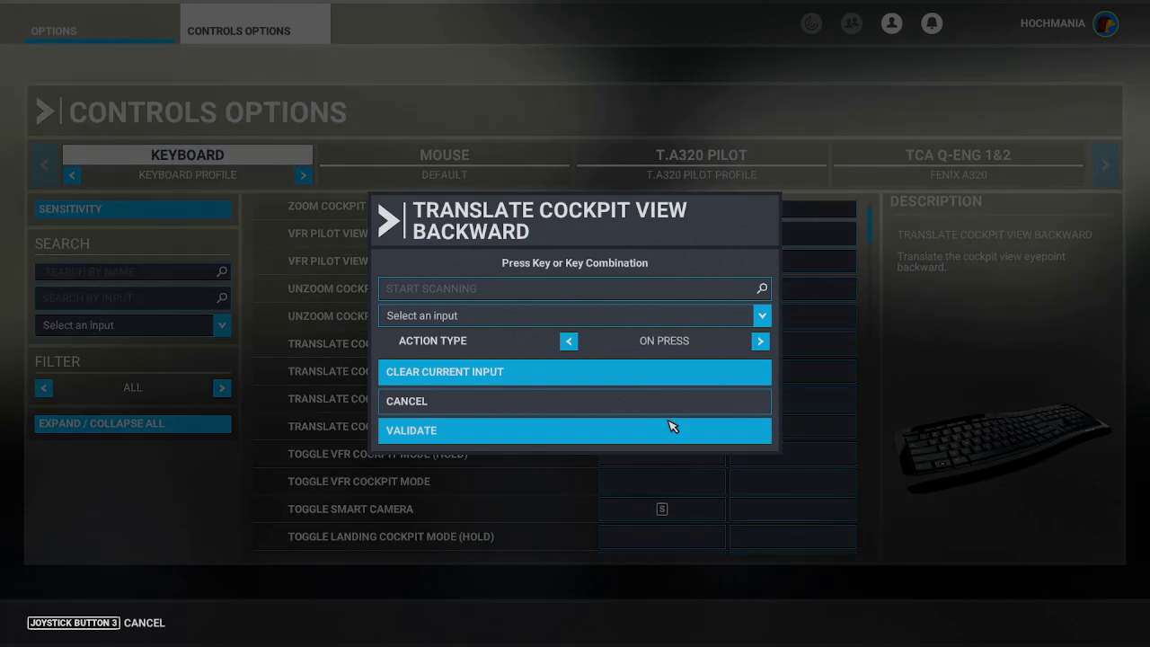
left_click(578, 288)
key("ctrl+d")
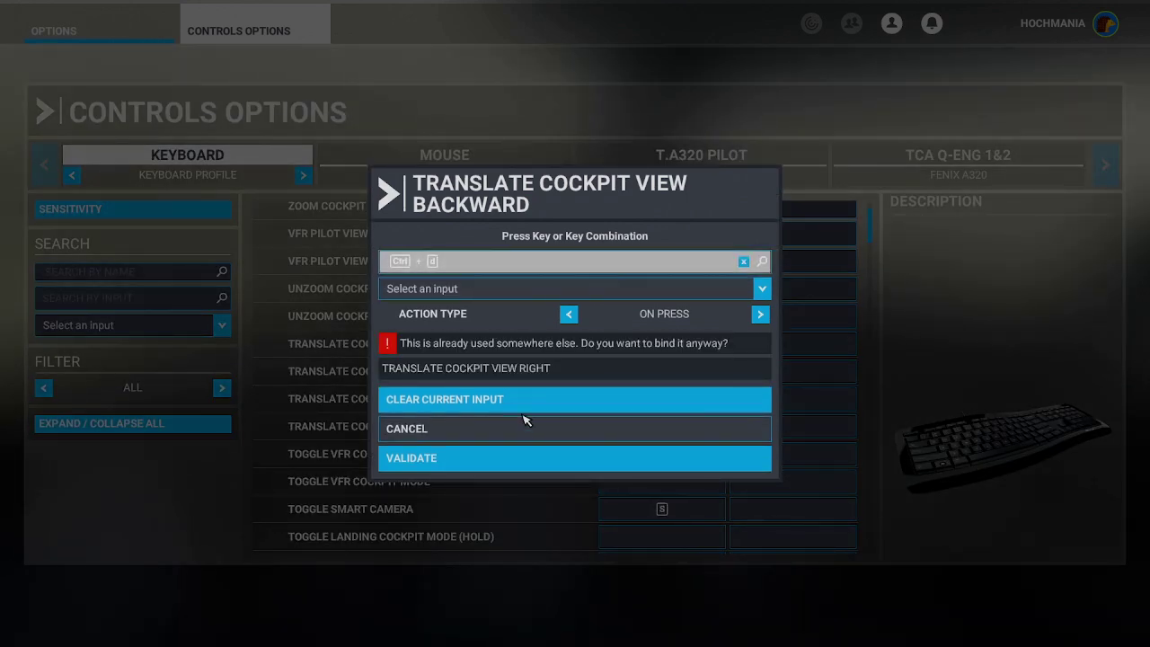
left_click(745, 262)
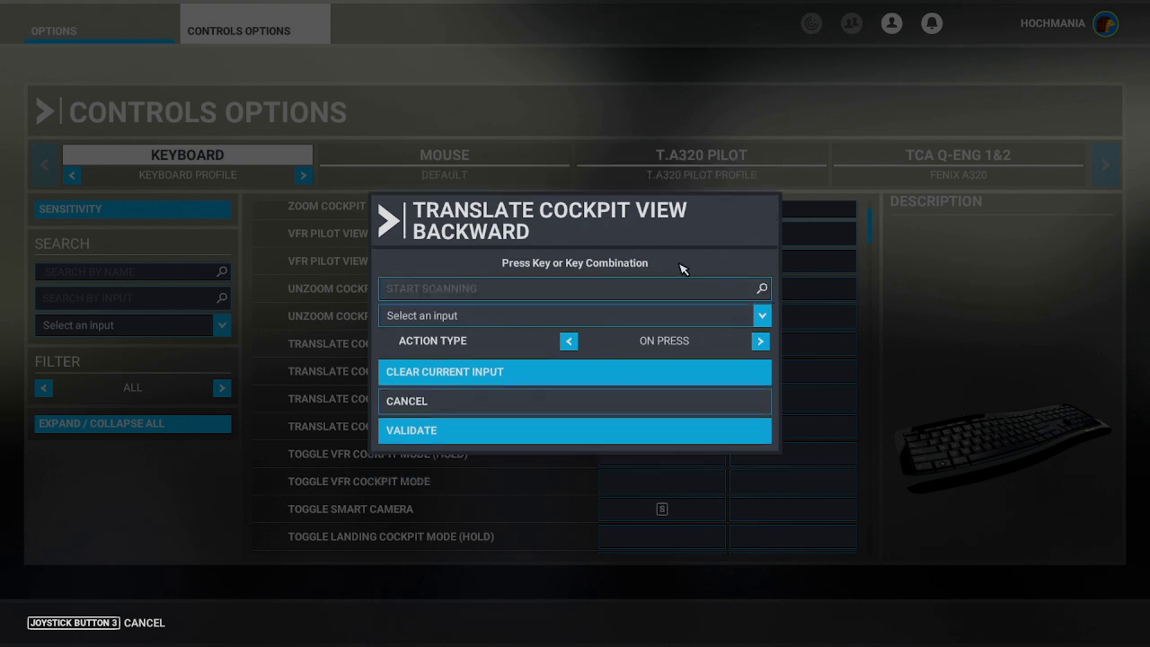
left_click(623, 293)
key("ctrl+a")
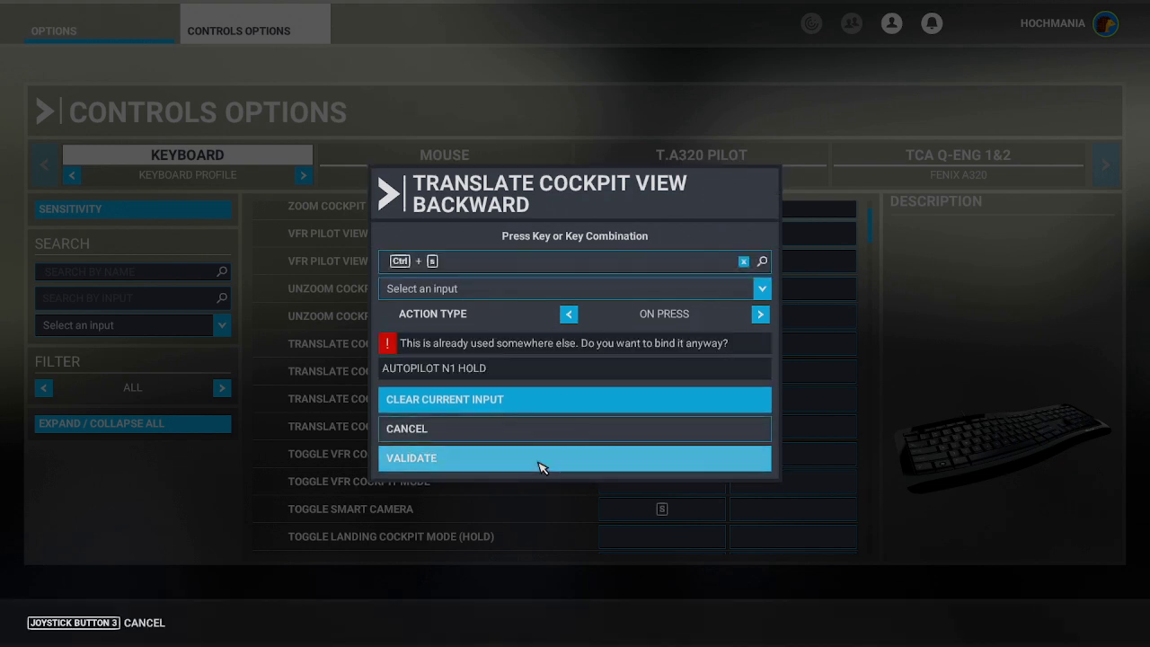
left_click(542, 460)
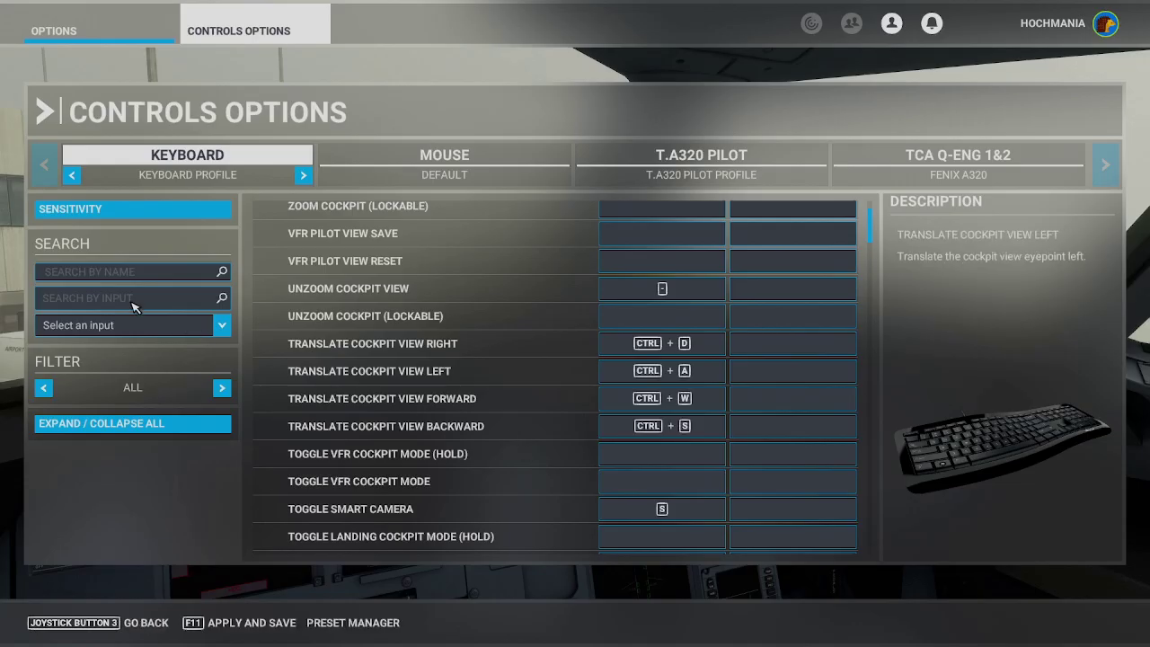
Step: Search the commands by the input Ctrl + S and clear that binding from Autopilot N1 Hold
left_click(124, 300)
key("ctrl+s")
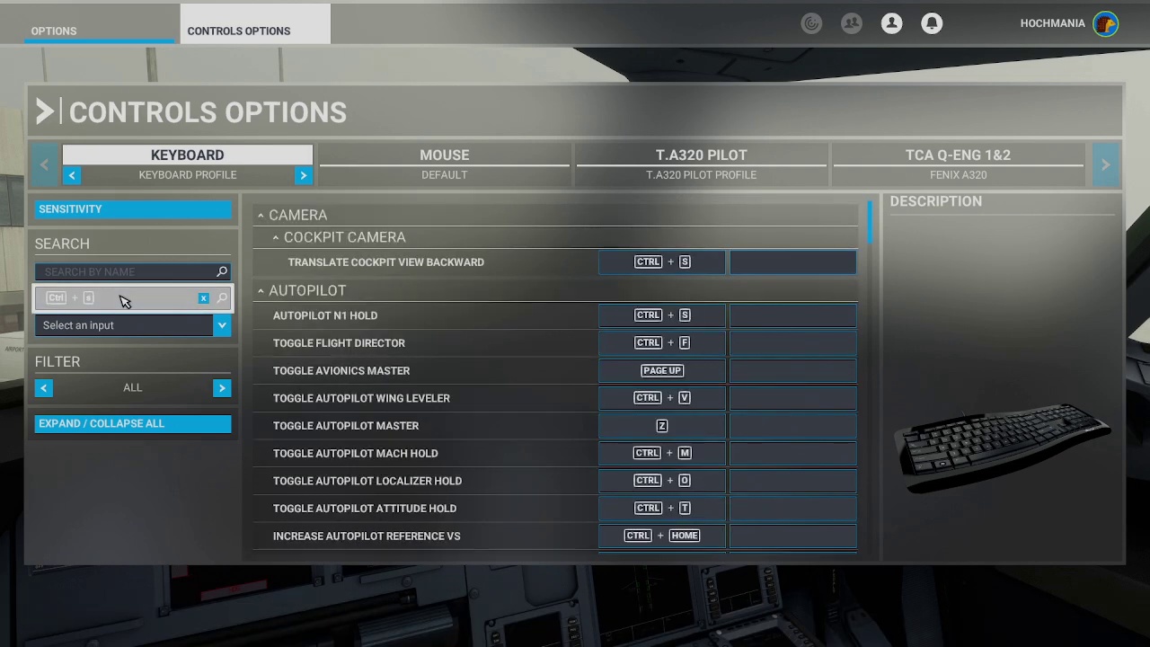
left_click(668, 316)
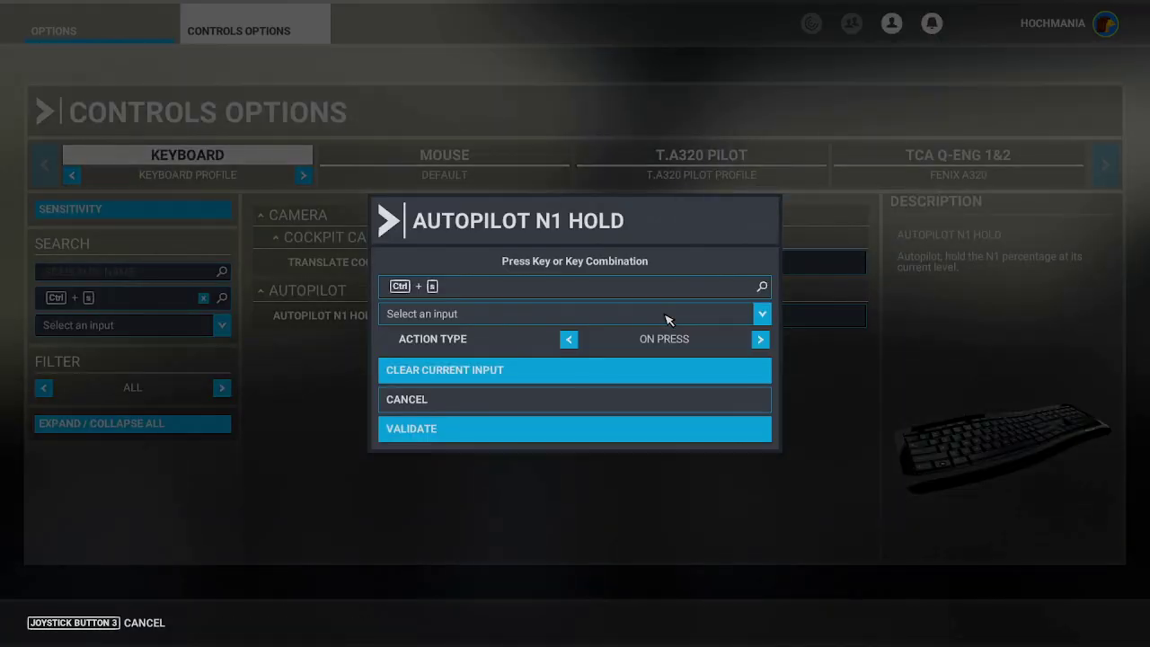
left_click(587, 369)
key("Return")
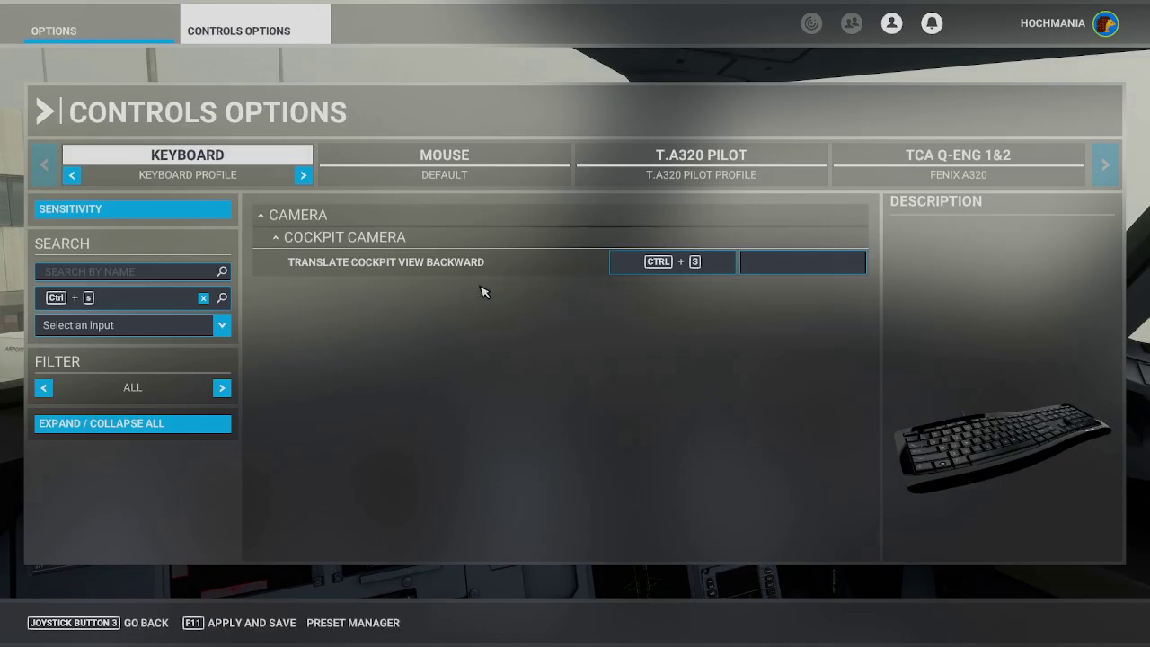
Step: Search the commands by the input Ctrl + W and clear that binding from Toggle Water Rudder
left_click(157, 307)
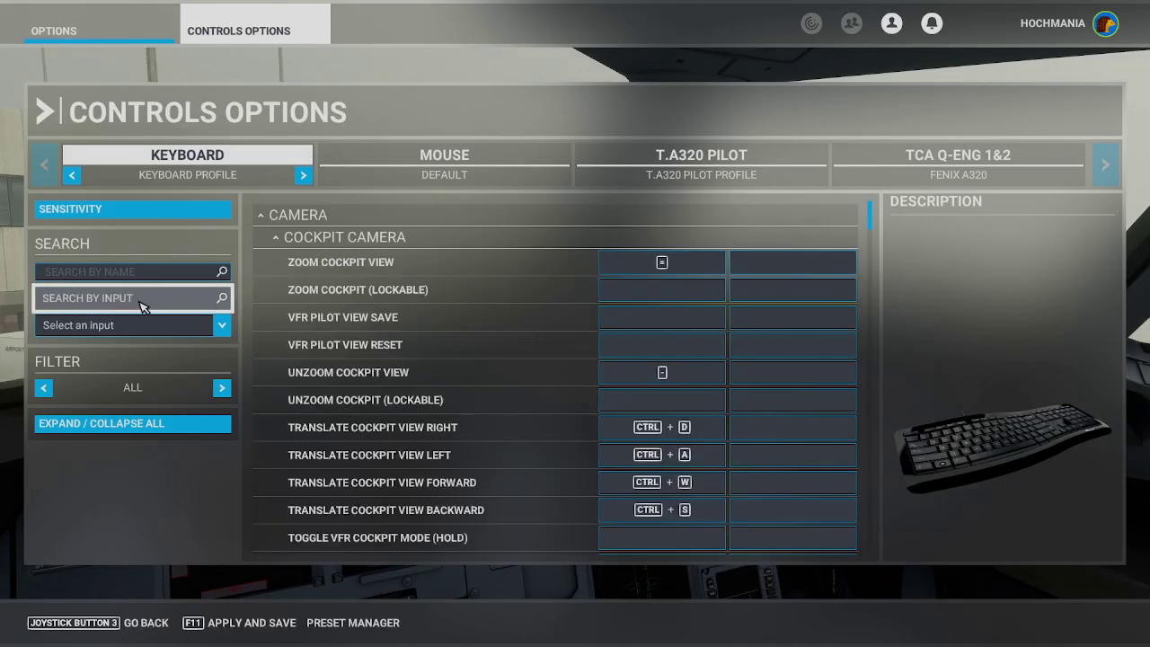
key("ctrl+w")
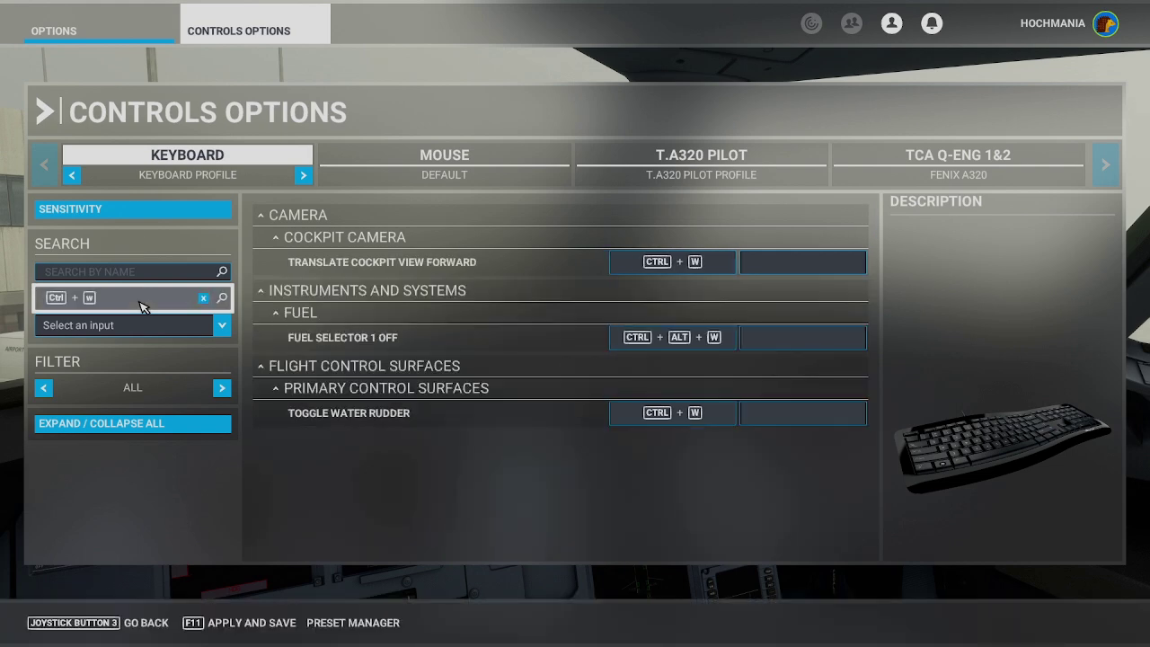
left_click(662, 411)
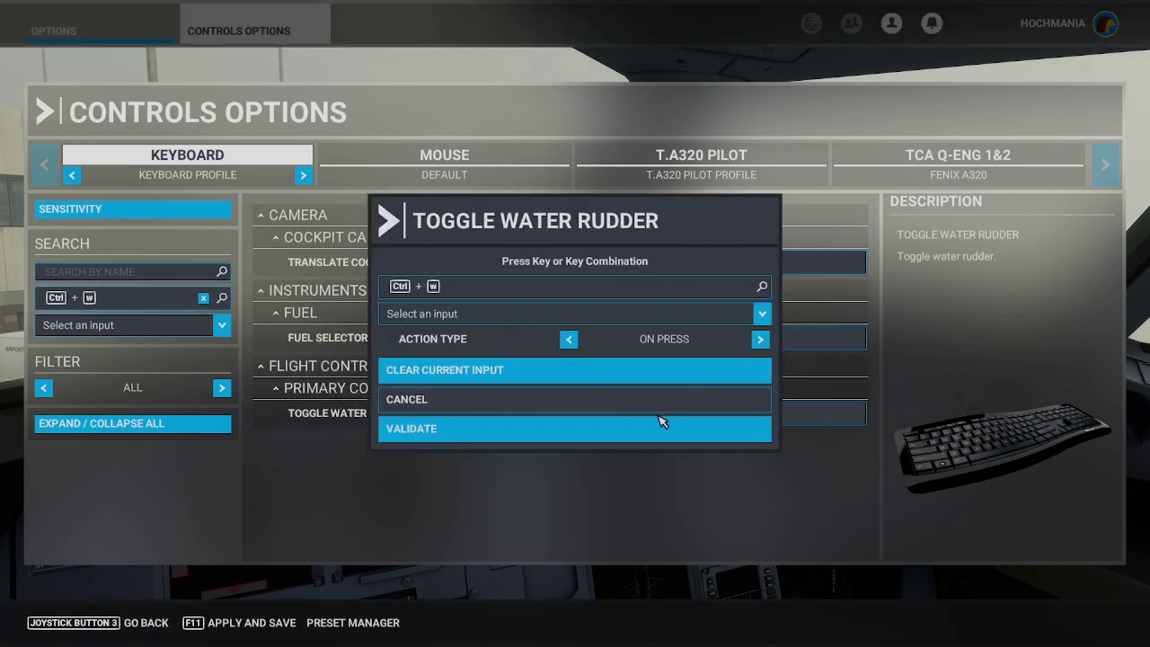
left_click(536, 381)
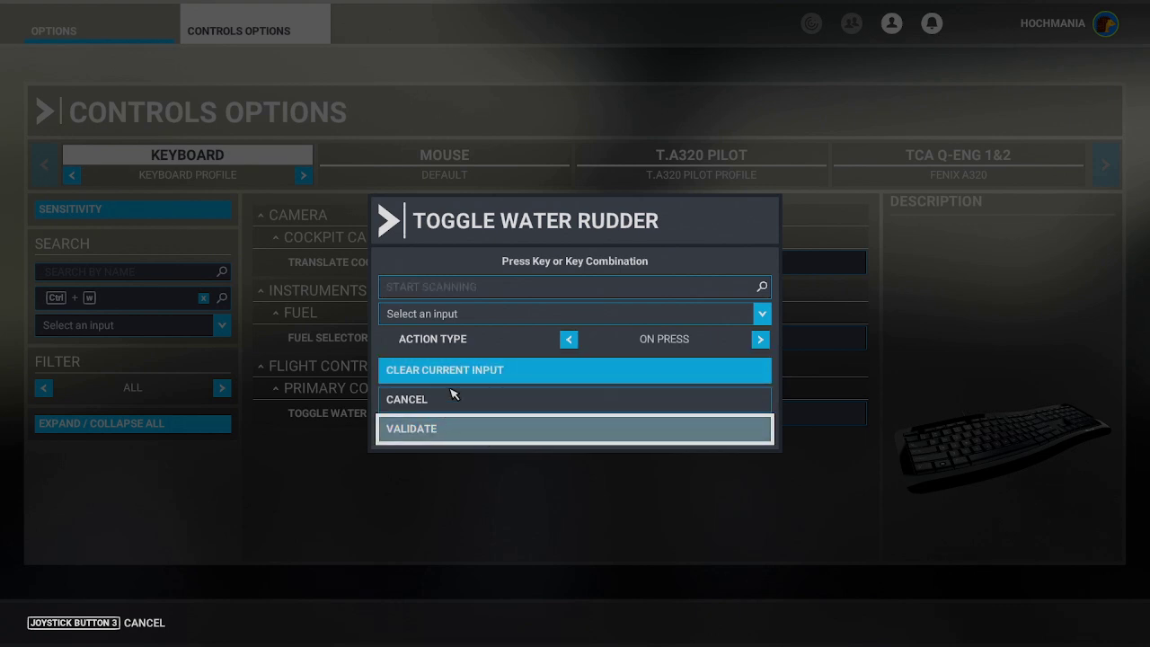
key("Return")
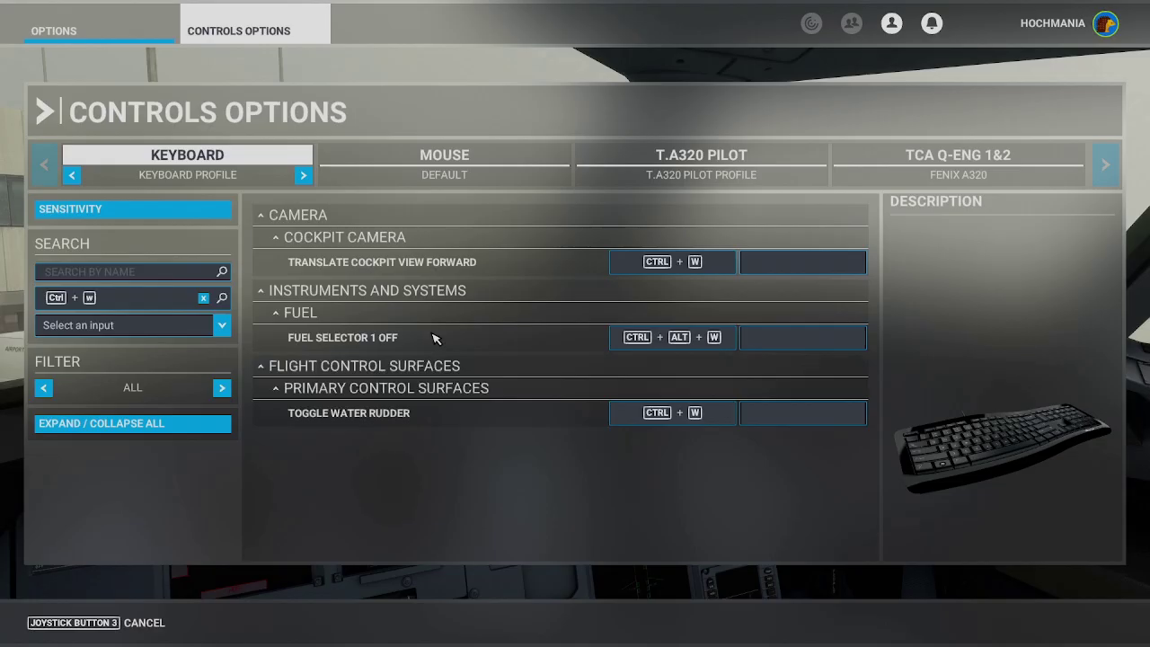
Step: Apply and save the changed key bindings, leaving the controls options for the cockpit view
left_click(238, 626)
left_click(144, 623)
left_click(110, 623)
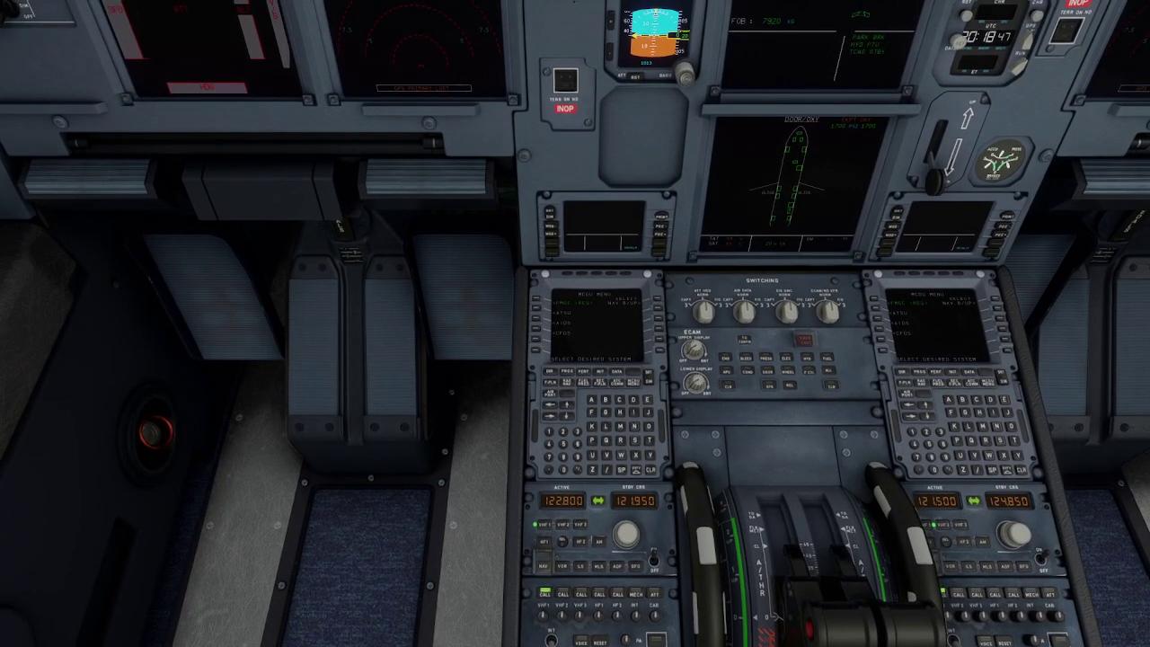
scroll(541, 359, "up", 5)
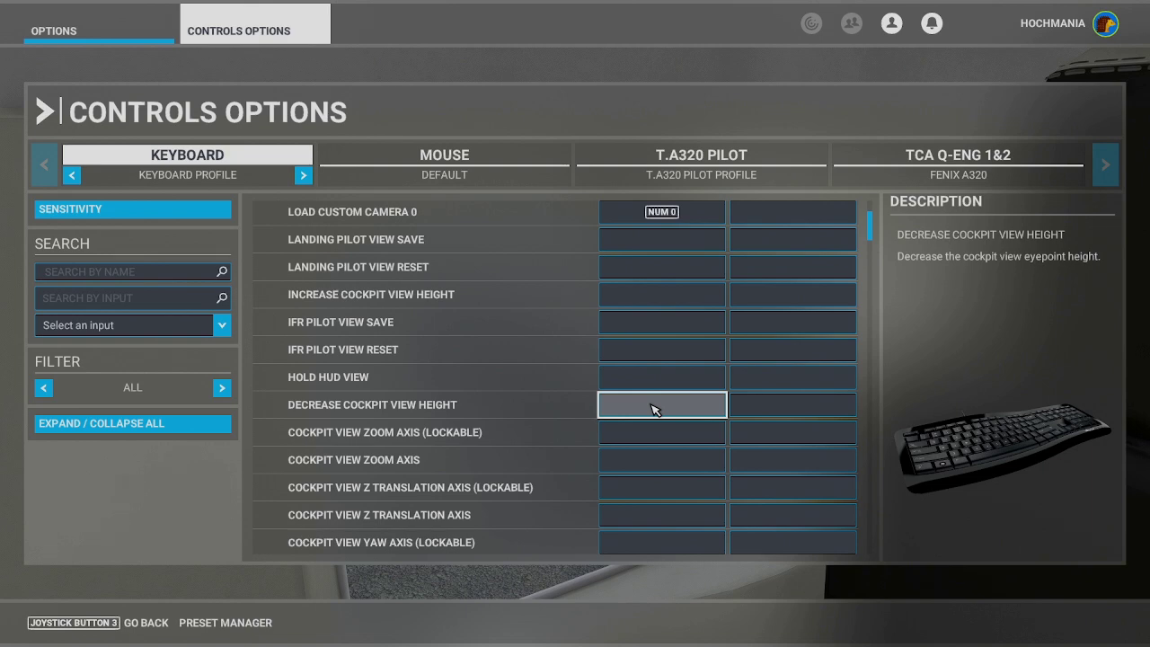
Step: Assign Ctrl + Z as the primary binding of Decrease Cockpit View Height
left_click(653, 409)
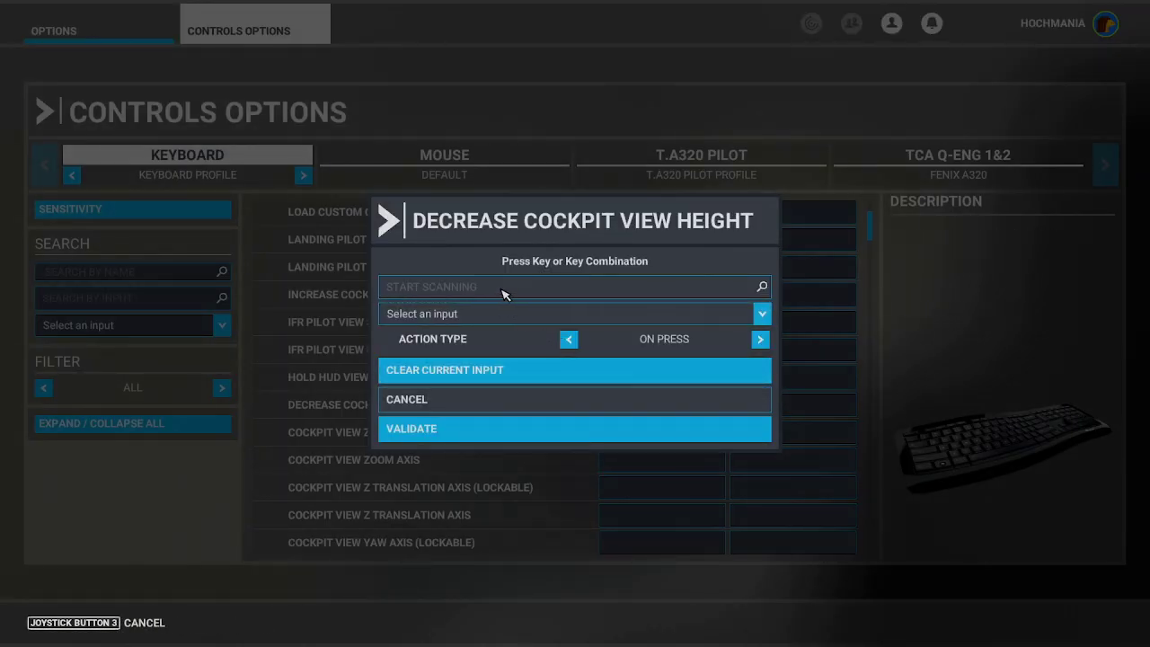
key("ctrl+z")
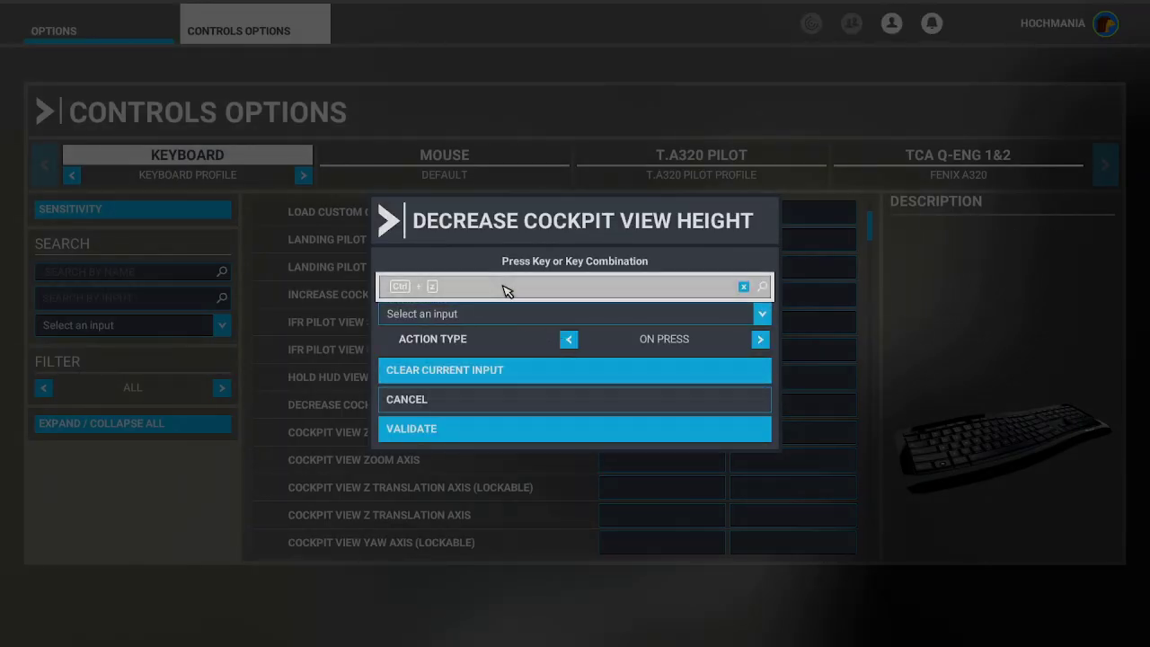
left_click(486, 444)
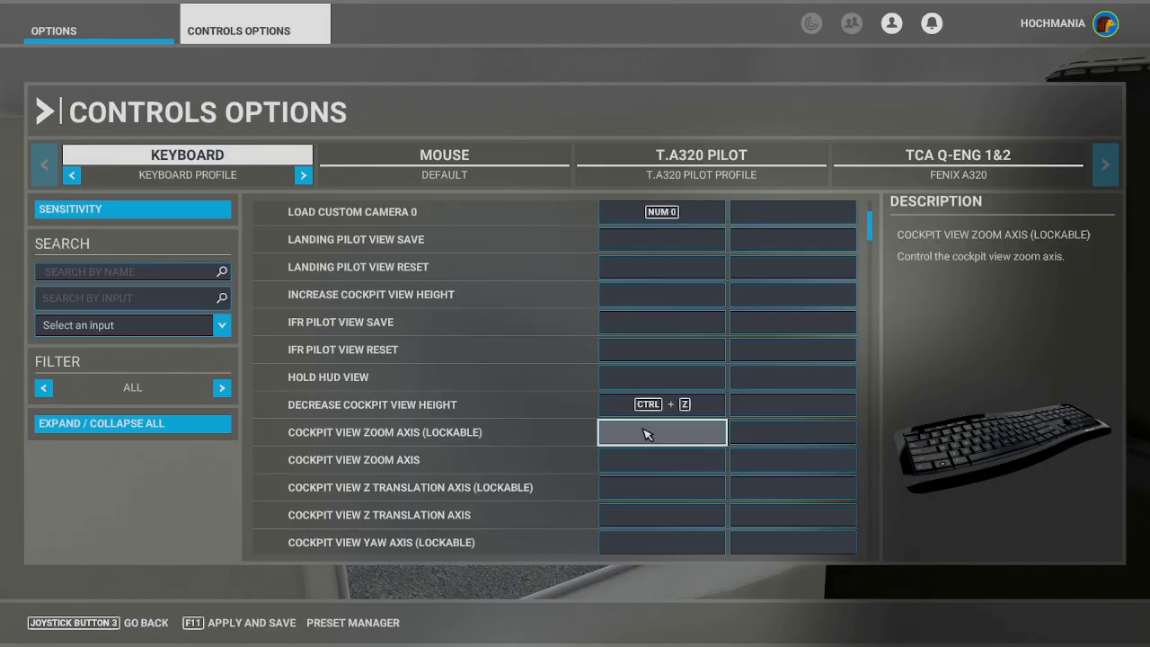
Step: Assign Ctrl + X as the primary binding of Increase Cockpit View Height
left_click(645, 294)
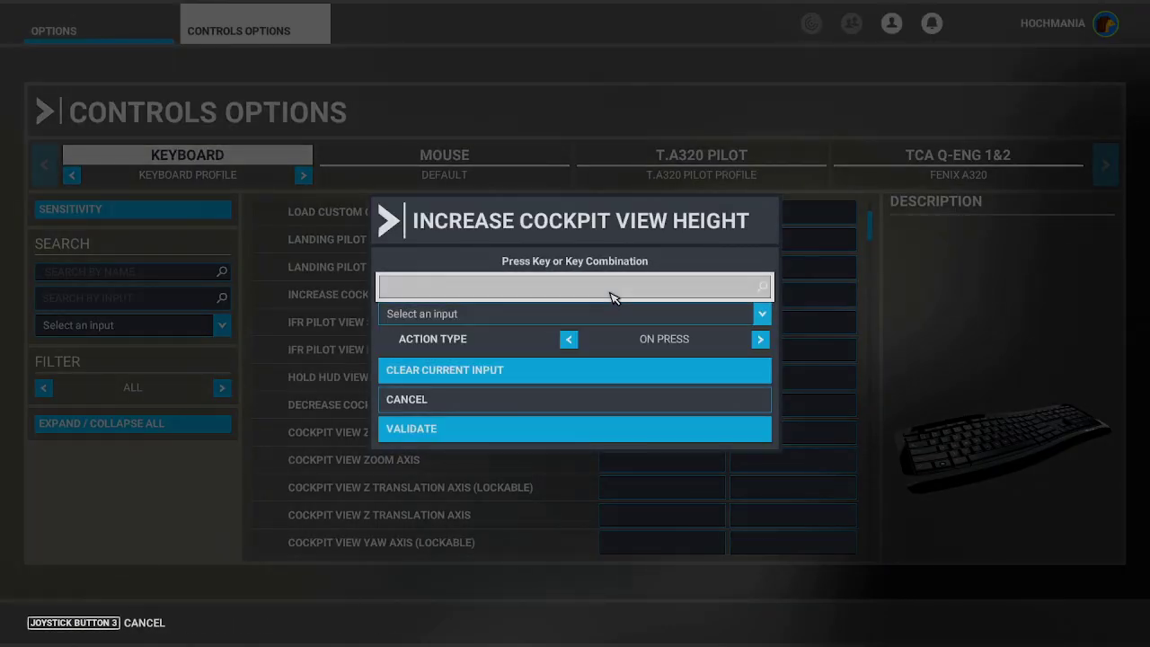
key("ctrl")
key("ctrl+z")
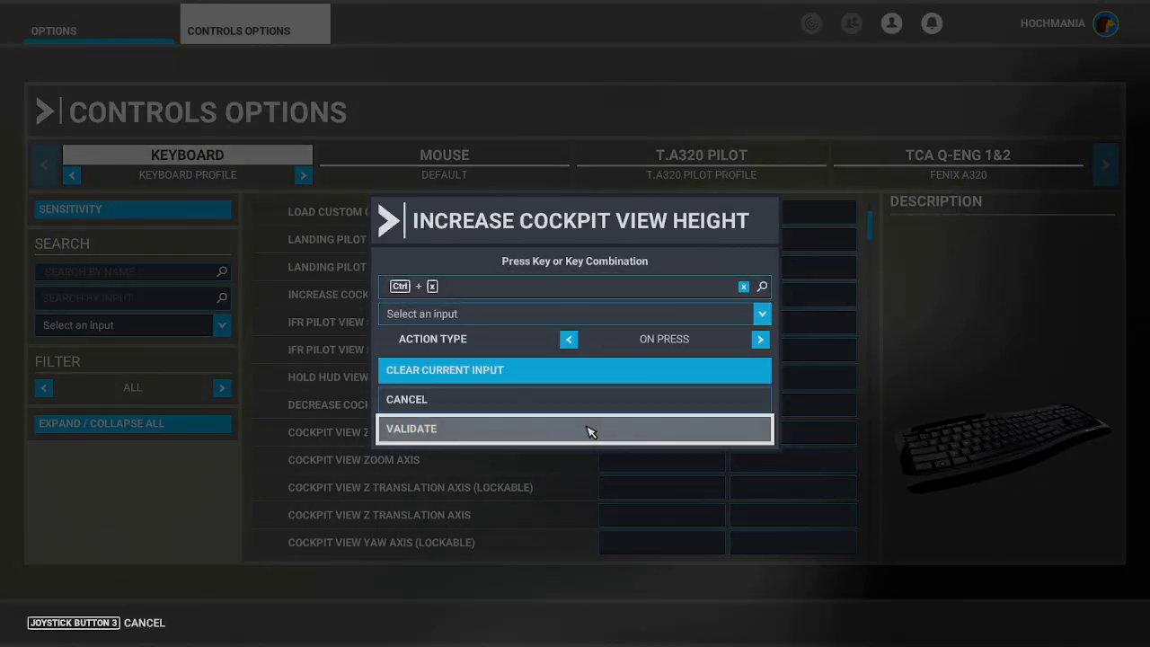
left_click(586, 430)
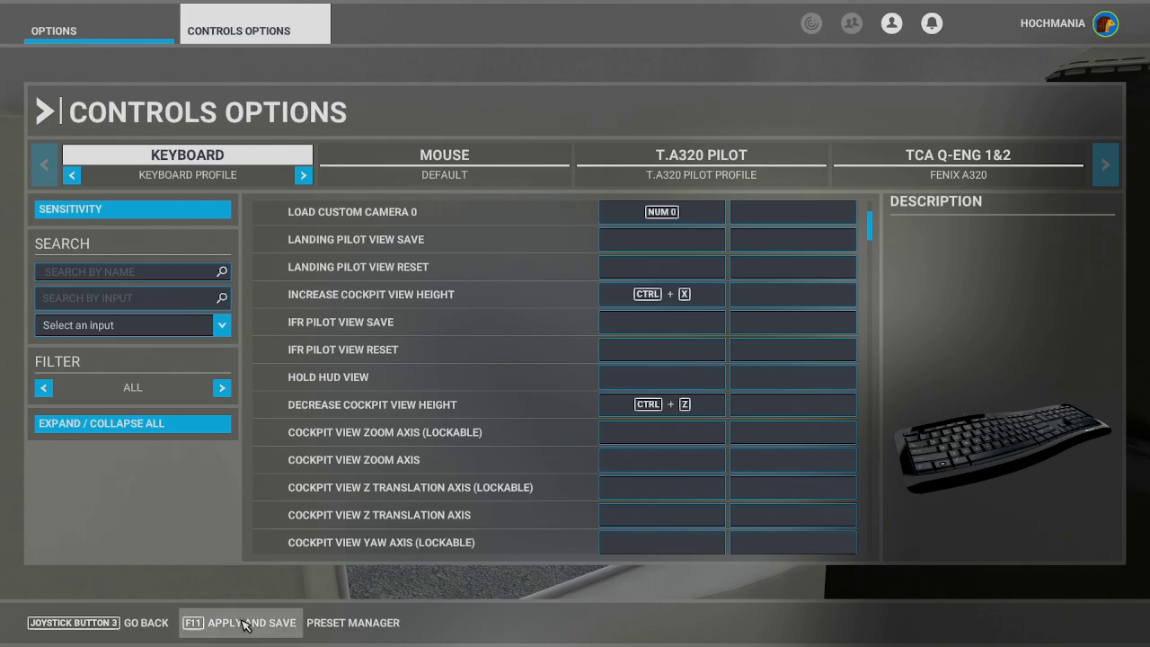
Step: Save the view height bindings and return to the cockpit, turning the view toward the right side
left_click(159, 623)
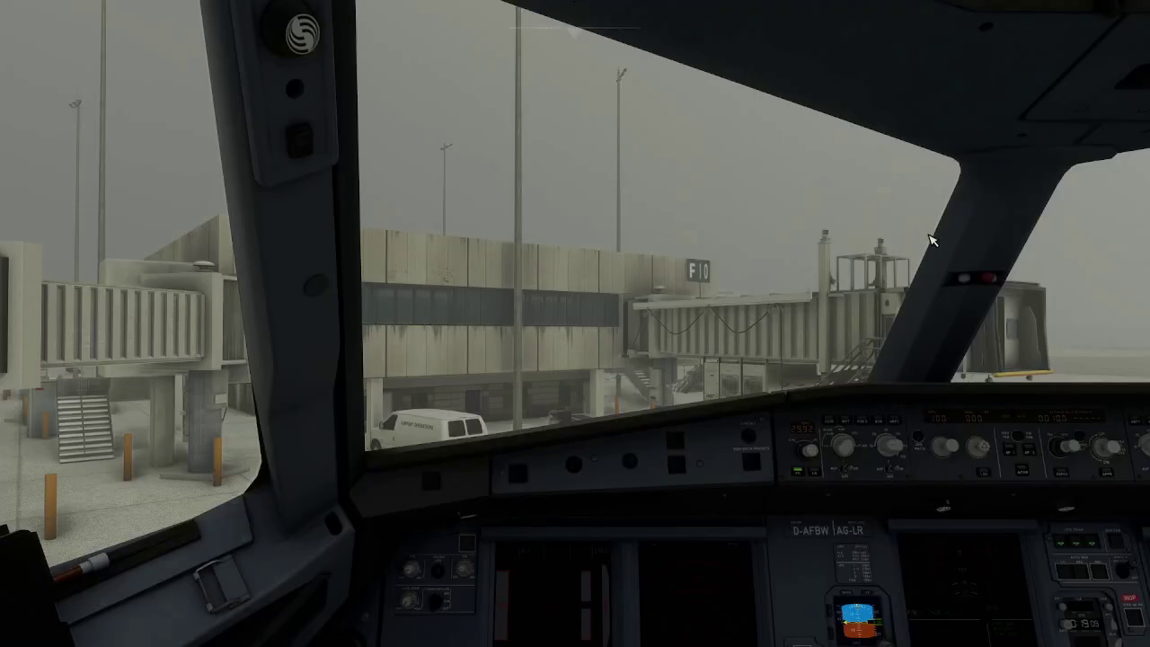
key("shift+Right")
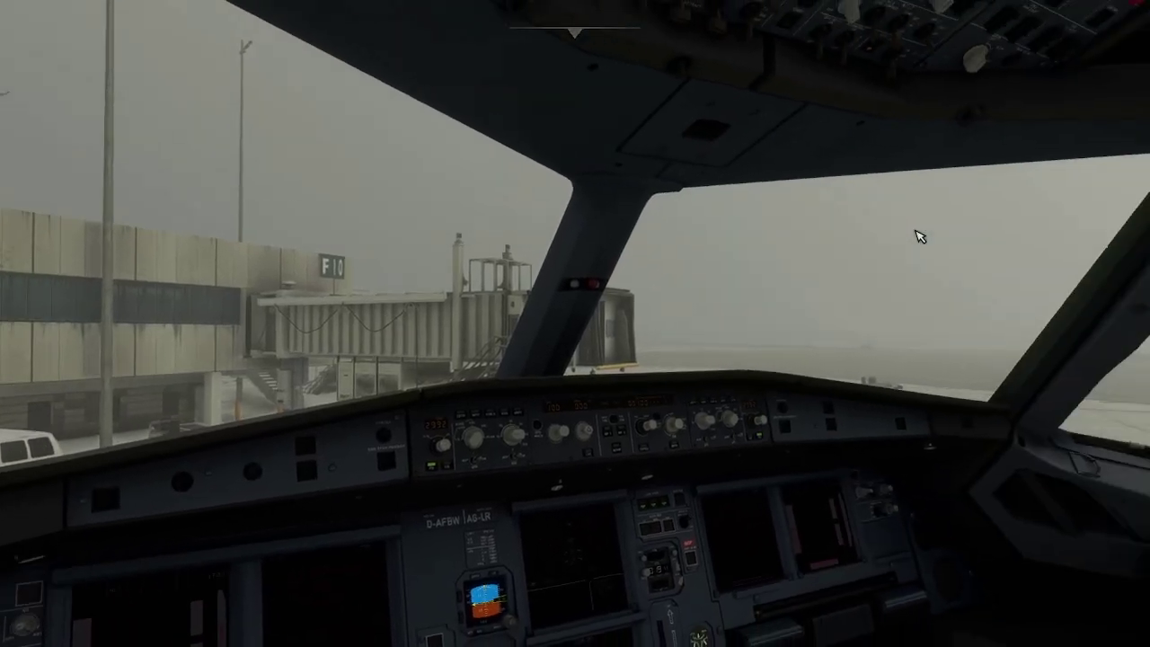